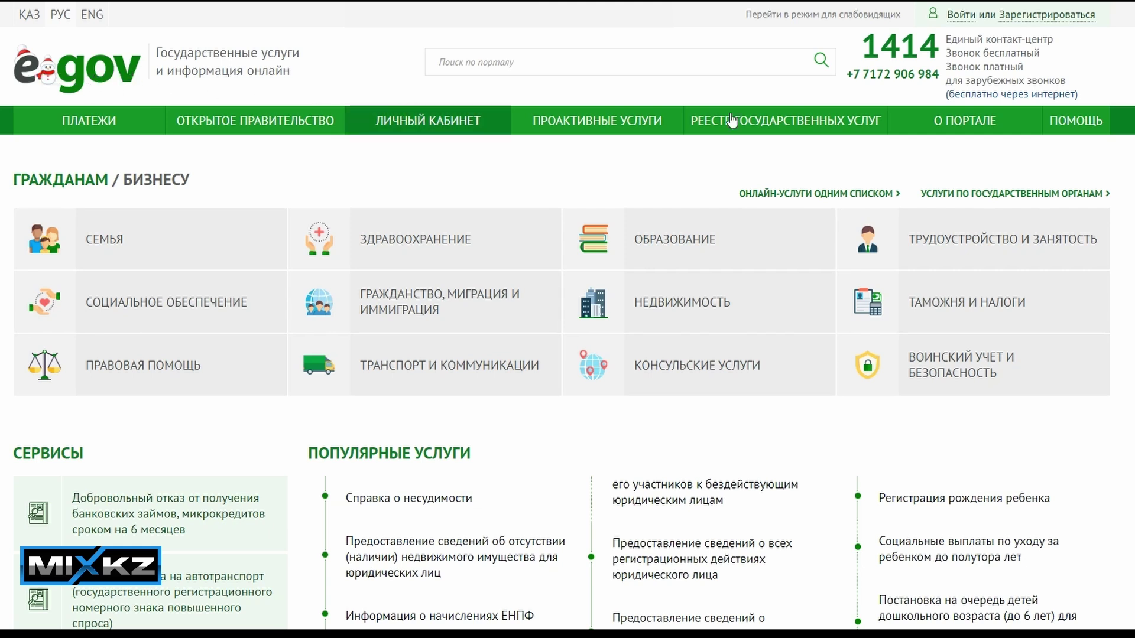
Step: Go to the portal's sign-in page and start choosing a certificate for login by electronic signature (ЭЦП)
{"action": "left_click", "coordinate": [960, 15]}
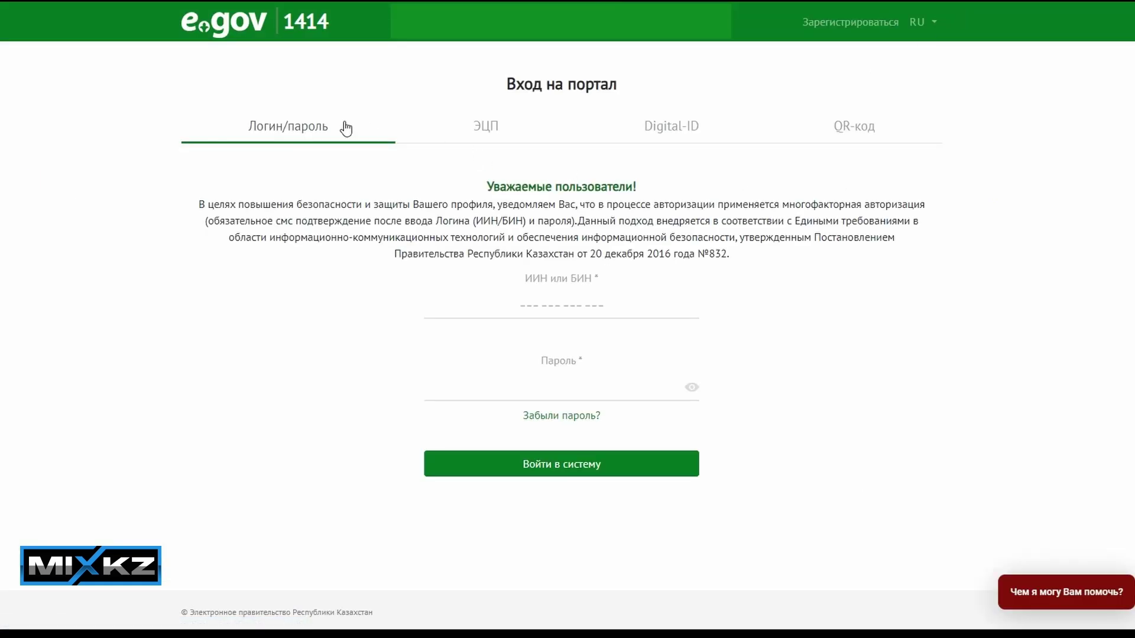
{"action": "left_click", "coordinate": [497, 140]}
{"action": "left_click", "coordinate": [862, 128]}
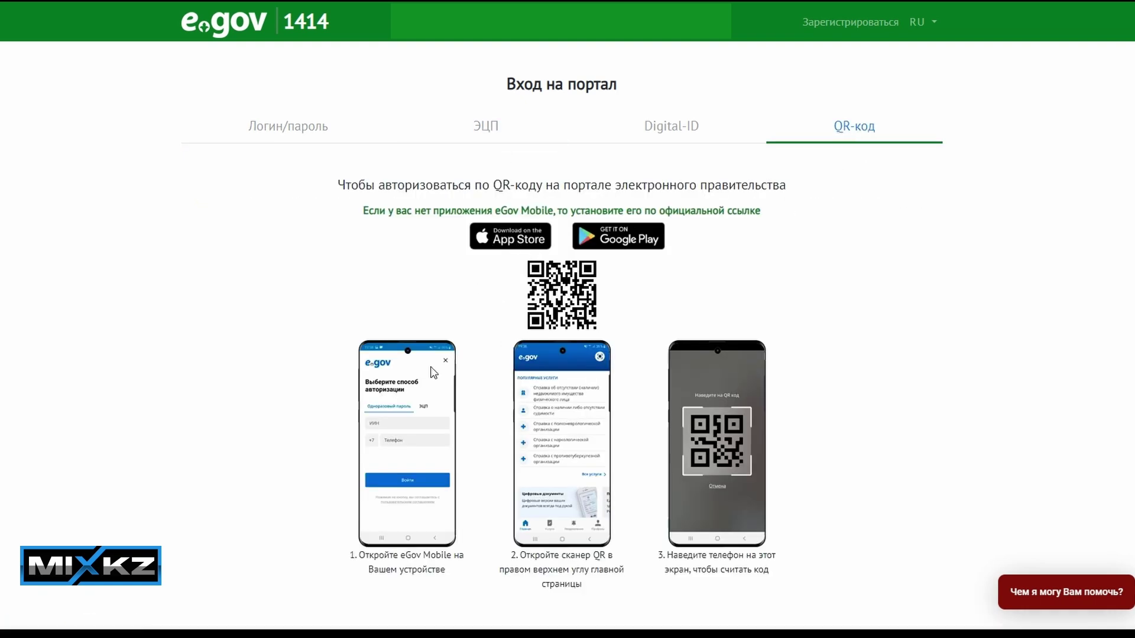
{"action": "left_click", "coordinate": [485, 130]}
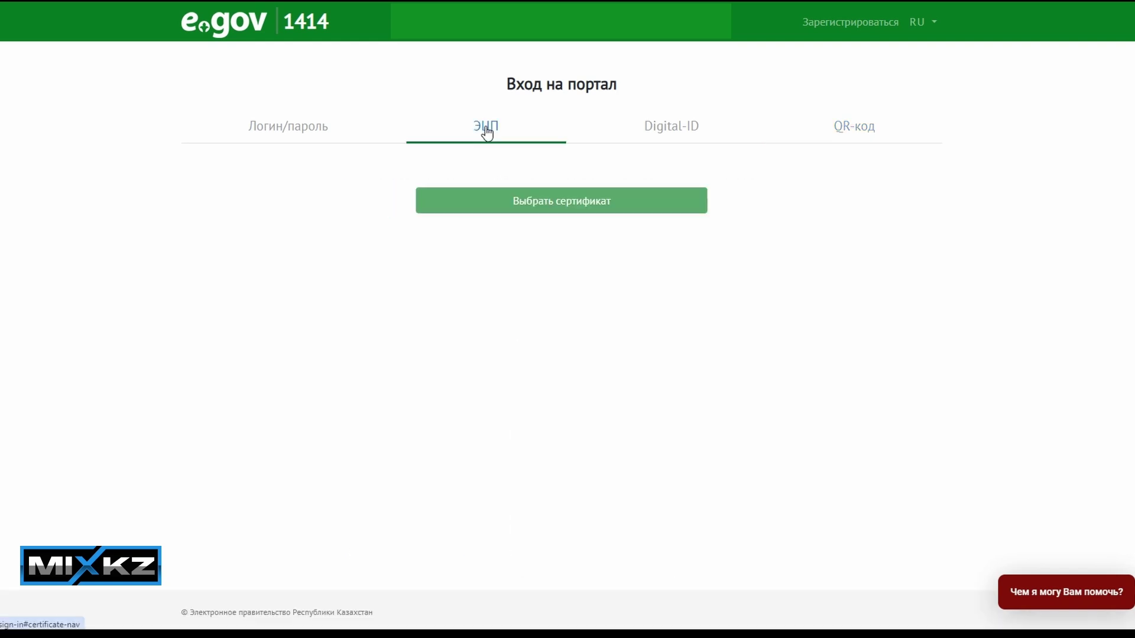
{"action": "left_click", "coordinate": [555, 207]}
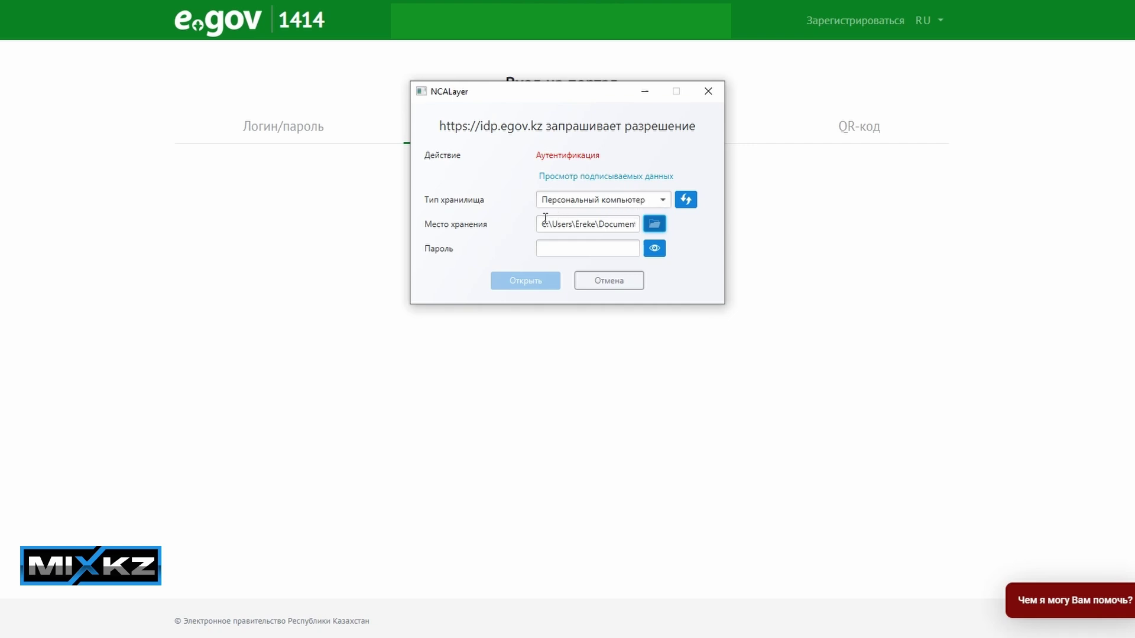
Step: Load the AUTH_RSA256 key file from the er2023 documents folder for authentication
{"action": "left_click", "coordinate": [654, 224]}
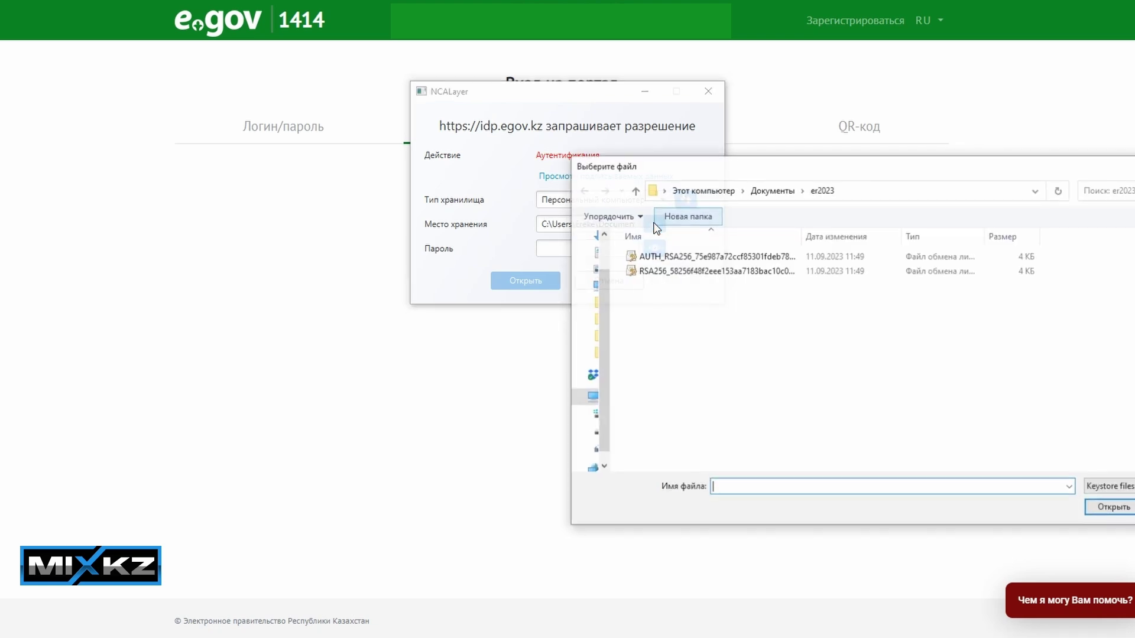
{"action": "left_click", "coordinate": [657, 258]}
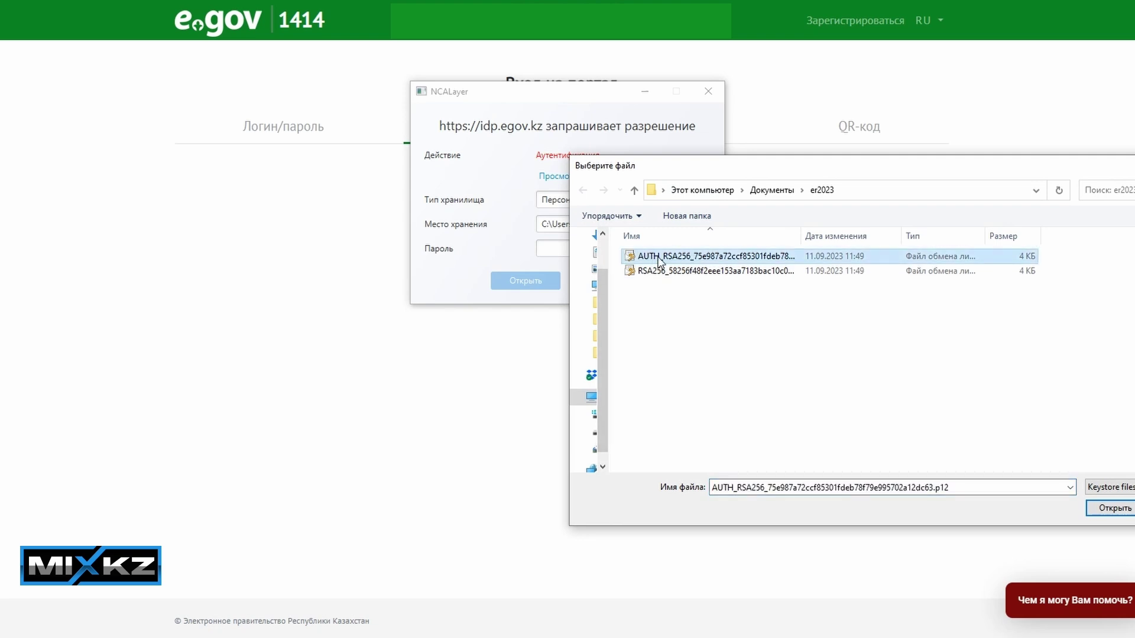
{"action": "left_click", "coordinate": [1109, 509]}
Step: Enter the key file's password, select the key valid 11.09.2023 – 10.09.2024, and sign the authentication request
{"action": "left_click", "coordinate": [603, 247]}
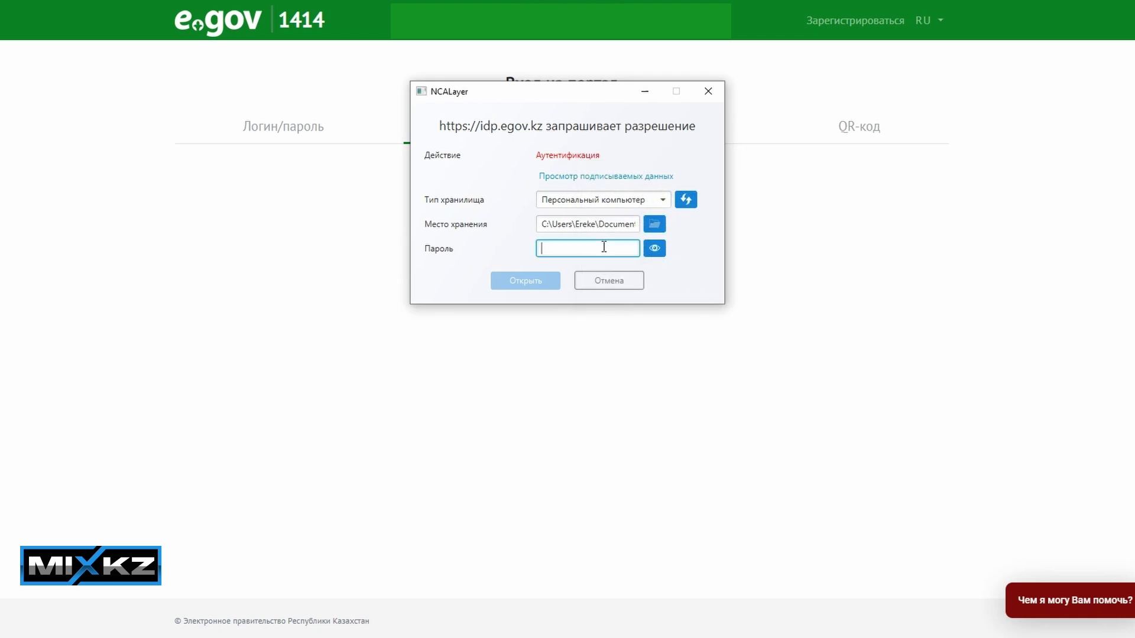
{"action": "type", "text": "••"}
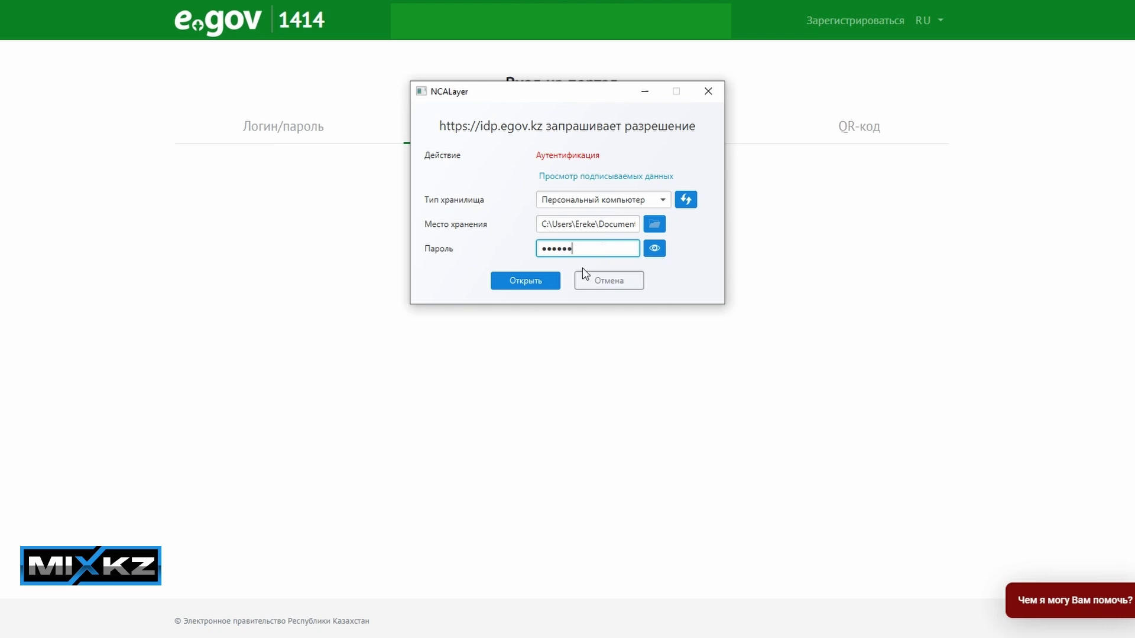
{"action": "left_click", "coordinate": [535, 281]}
{"action": "left_click", "coordinate": [542, 120]}
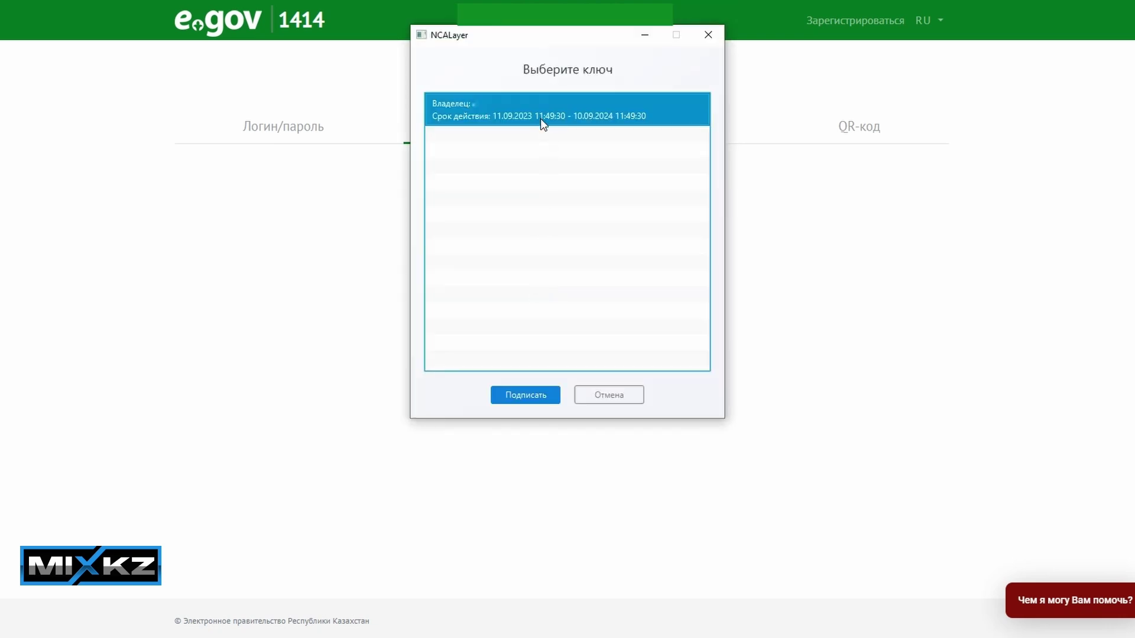
{"action": "left_click", "coordinate": [526, 395]}
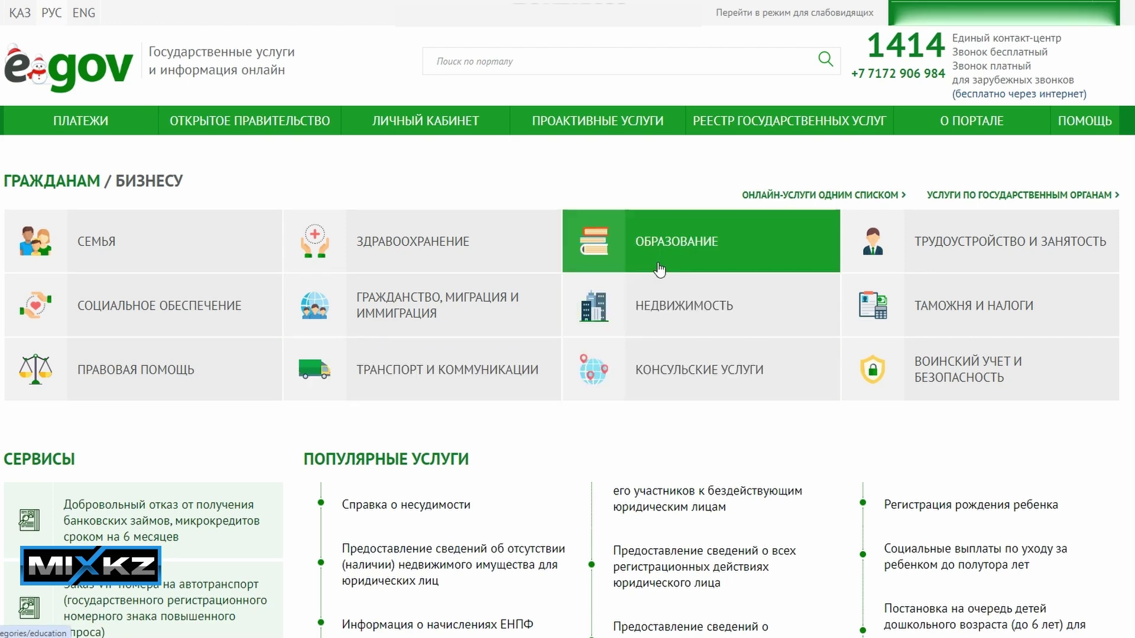
Step: Go to the «Электронное лицензирование» site listed among the portal's external resources
{"action": "scroll", "coordinate": [390, 242], "scroll_direction": "down", "scroll_amount": 8}
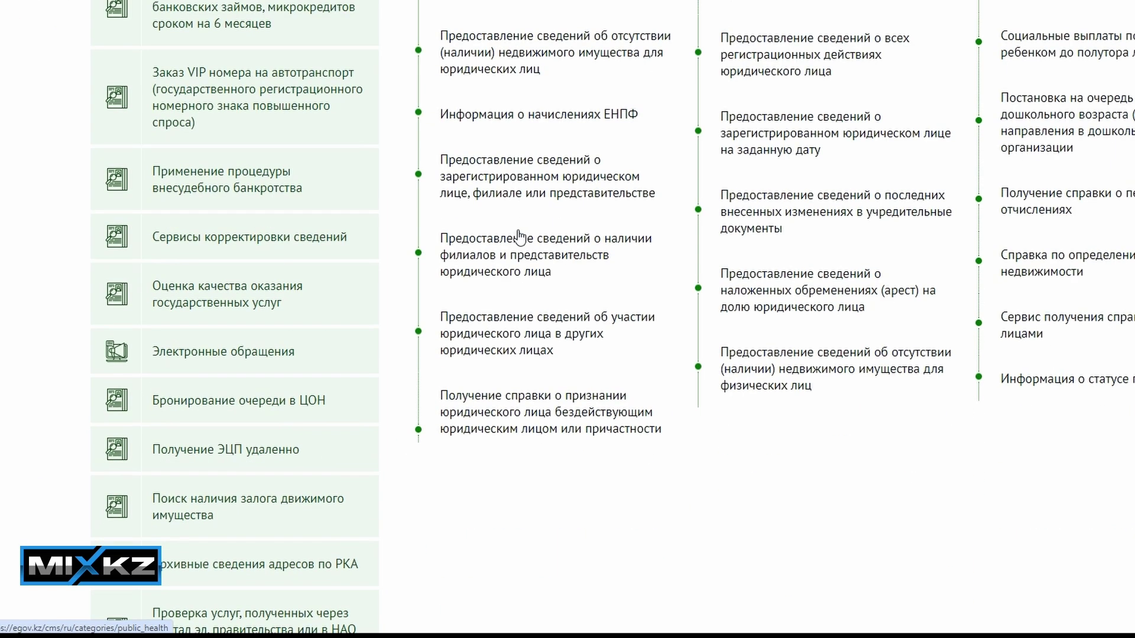
{"action": "scroll", "coordinate": [520, 236], "scroll_direction": "down", "scroll_amount": 10}
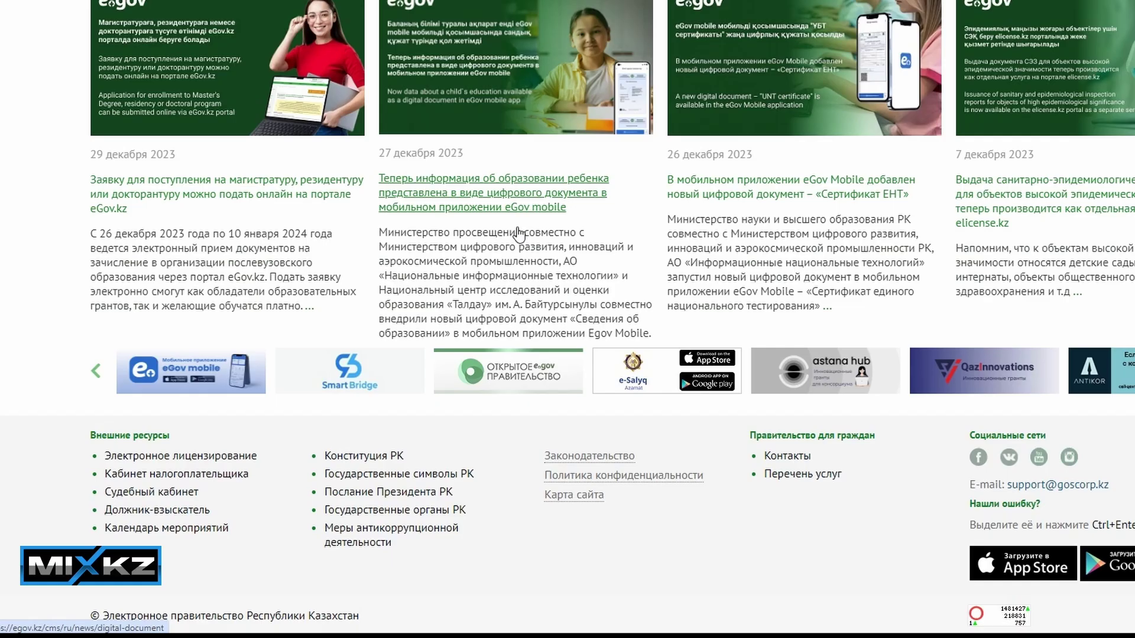
{"action": "left_click", "coordinate": [165, 458]}
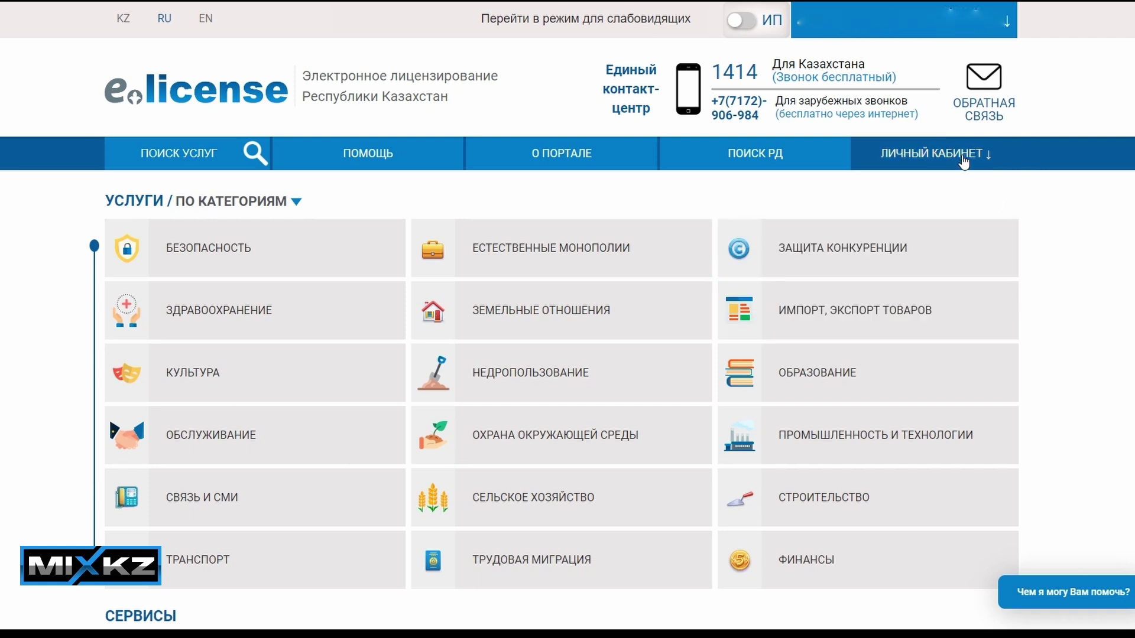
Step: In «Охрана окружающей среды», open «Выдача разрешения на изъятие видов животных, численность которых подлежит регулированию» and pick its «численность животных» subservice
{"action": "left_click", "coordinate": [535, 435]}
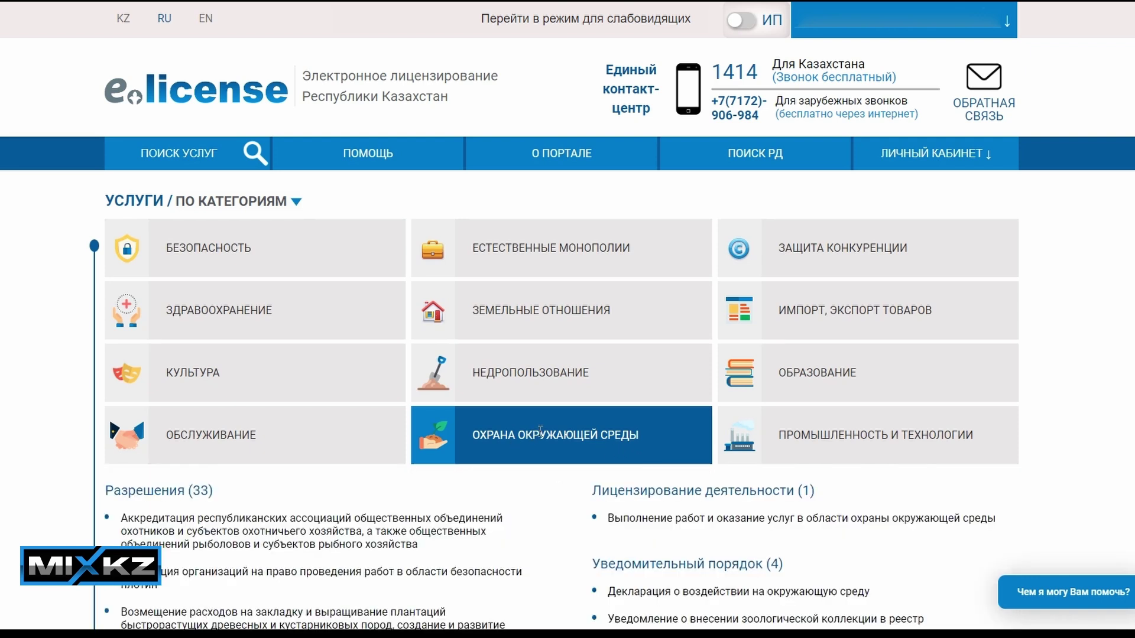
{"action": "scroll", "coordinate": [540, 431], "scroll_direction": "down", "scroll_amount": 5}
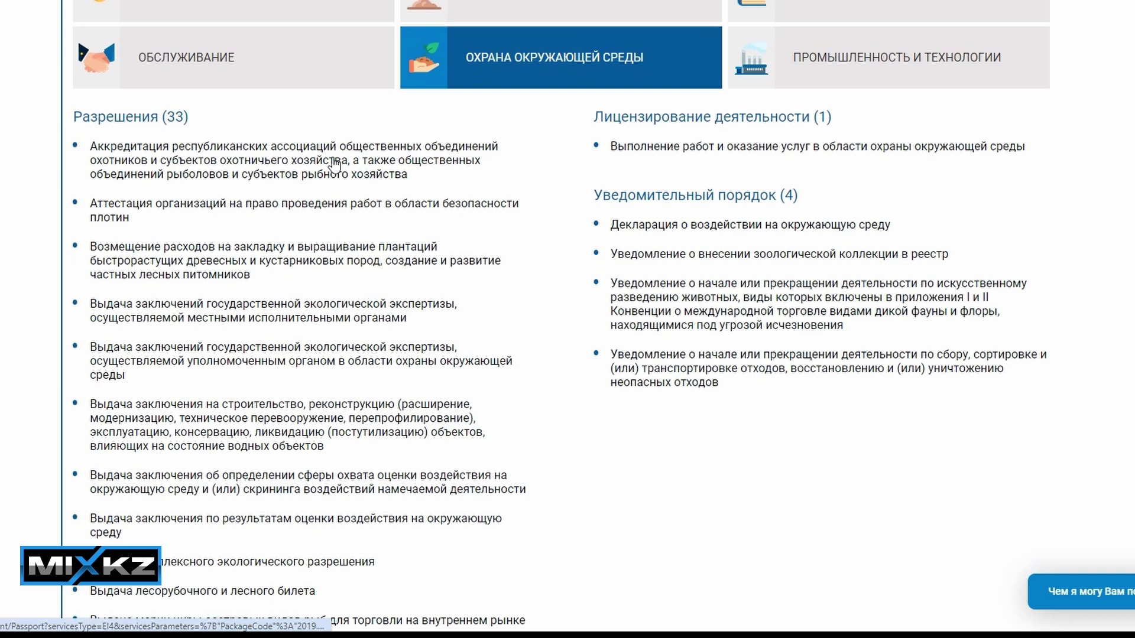
{"action": "scroll", "coordinate": [331, 165], "scroll_direction": "down", "scroll_amount": 6}
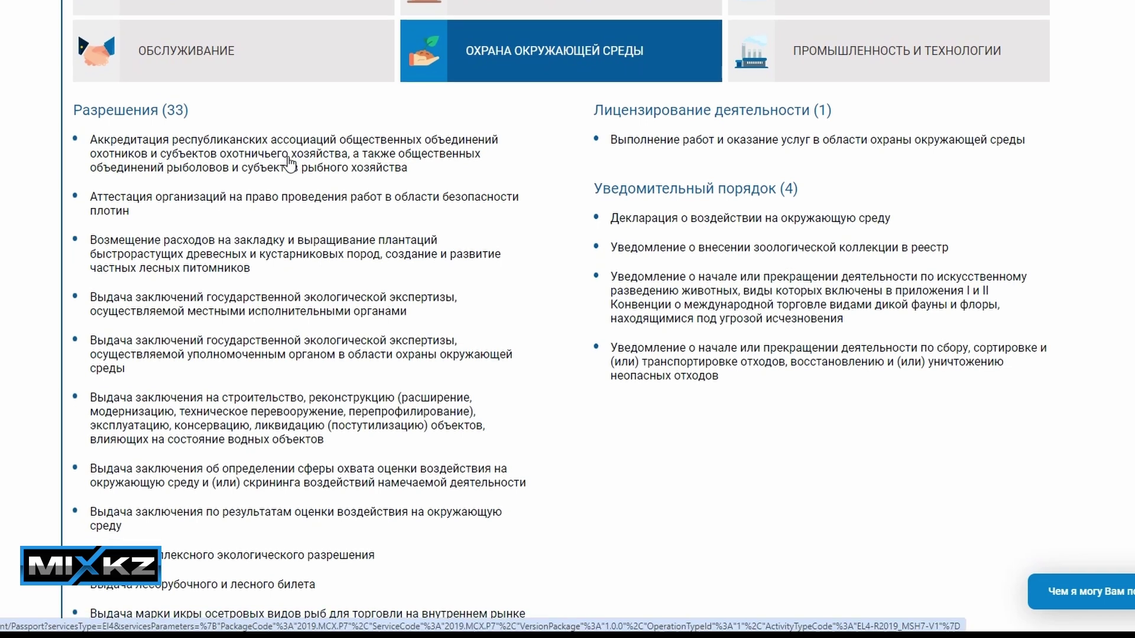
{"action": "scroll", "coordinate": [223, 157], "scroll_direction": "down", "scroll_amount": 4}
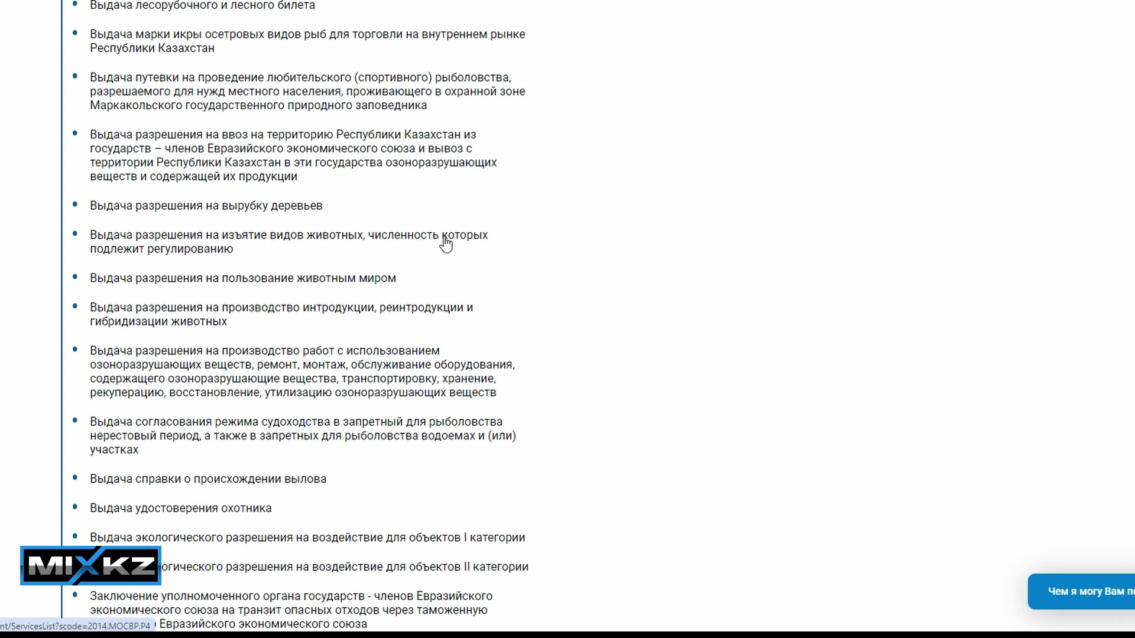
{"action": "left_click", "coordinate": [185, 243]}
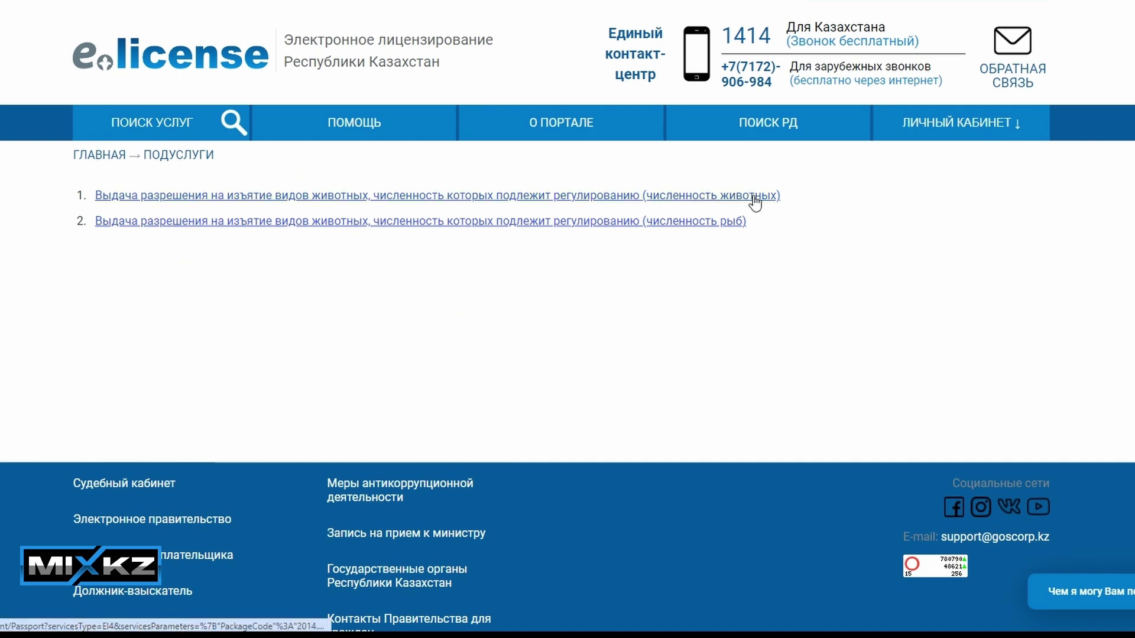
{"action": "left_click", "coordinate": [528, 195]}
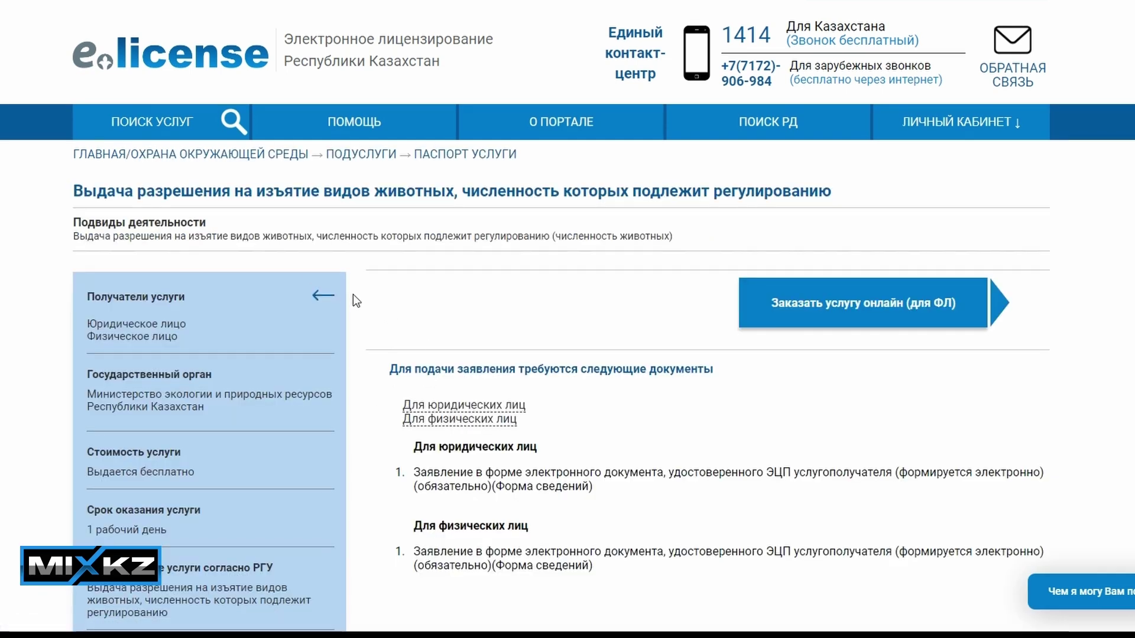
Step: Order the service online for individuals with the forestry and wildlife inspection of область Жетісу as licensor, and continue past the applicant details
{"action": "scroll", "coordinate": [152, 155], "scroll_direction": "down", "scroll_amount": 2}
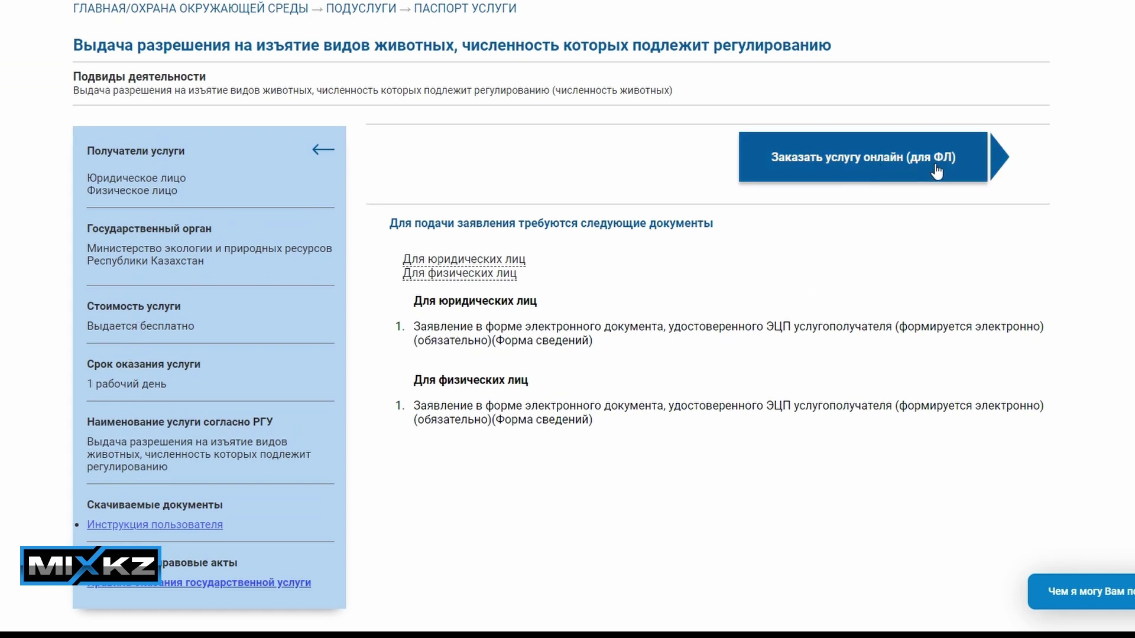
{"action": "left_click", "coordinate": [890, 163]}
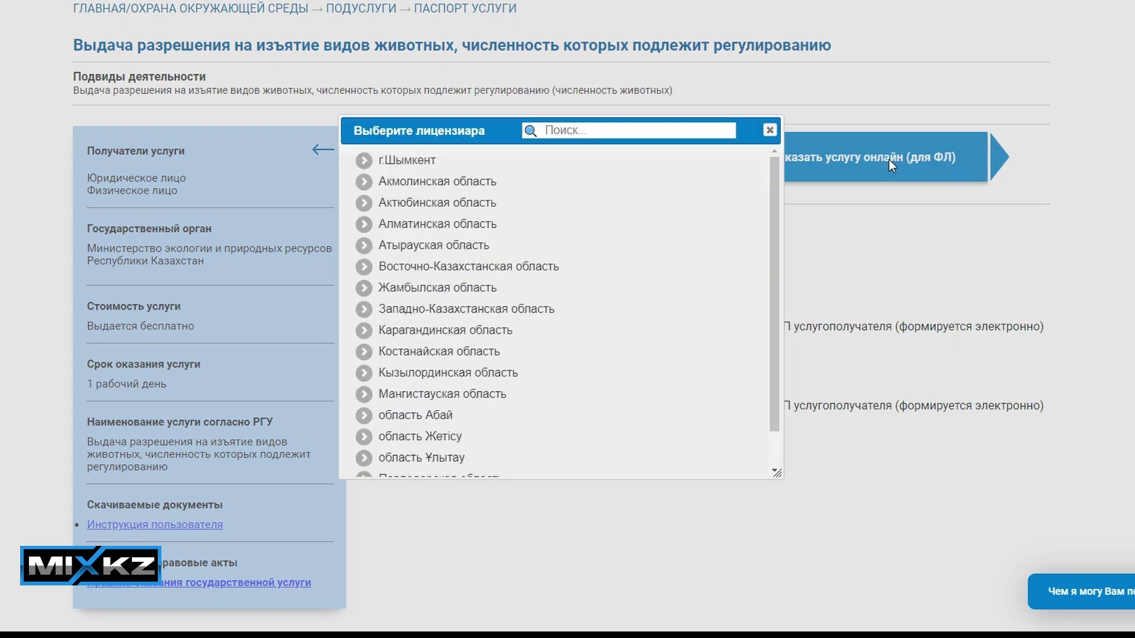
{"action": "scroll", "coordinate": [467, 236], "scroll_direction": "down", "scroll_amount": 1}
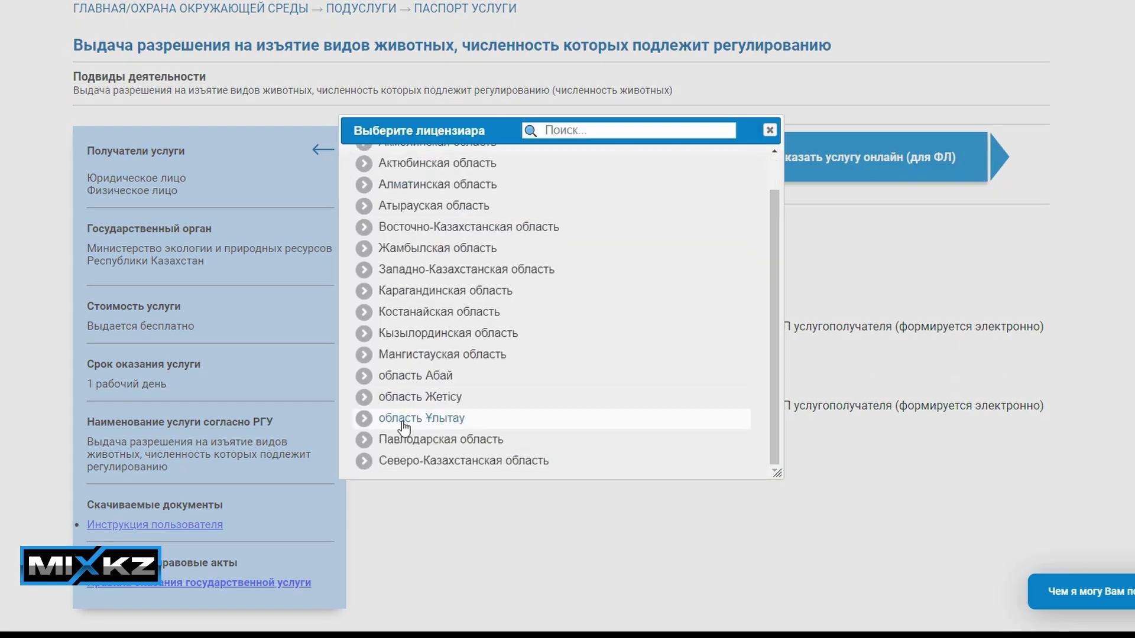
{"action": "left_click", "coordinate": [421, 395]}
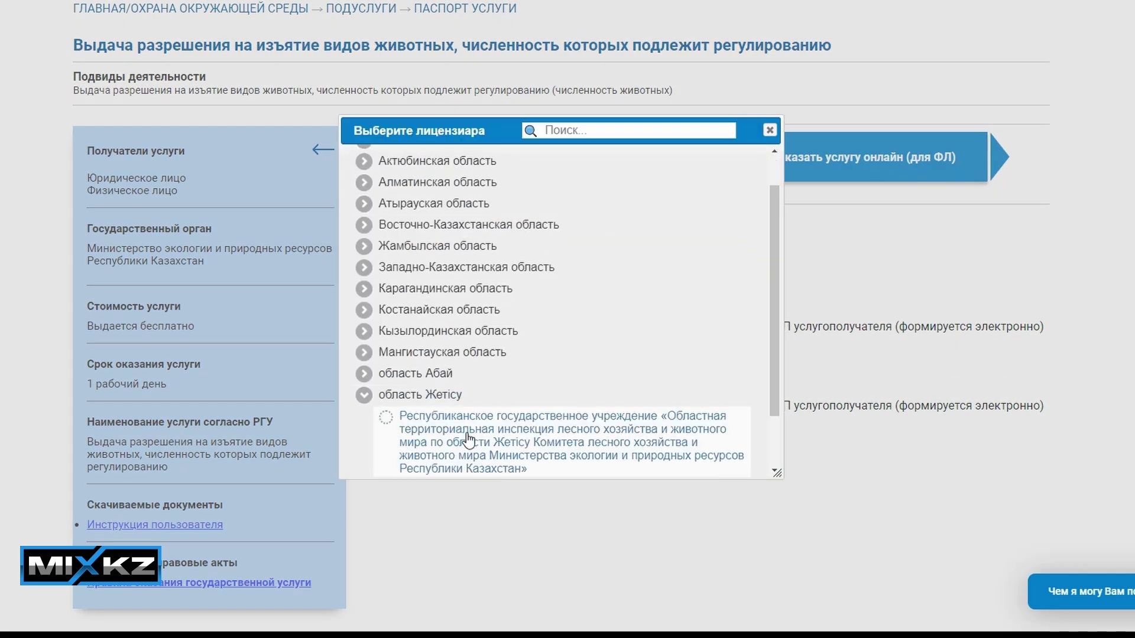
{"action": "scroll", "coordinate": [436, 363], "scroll_direction": "down", "scroll_amount": 1}
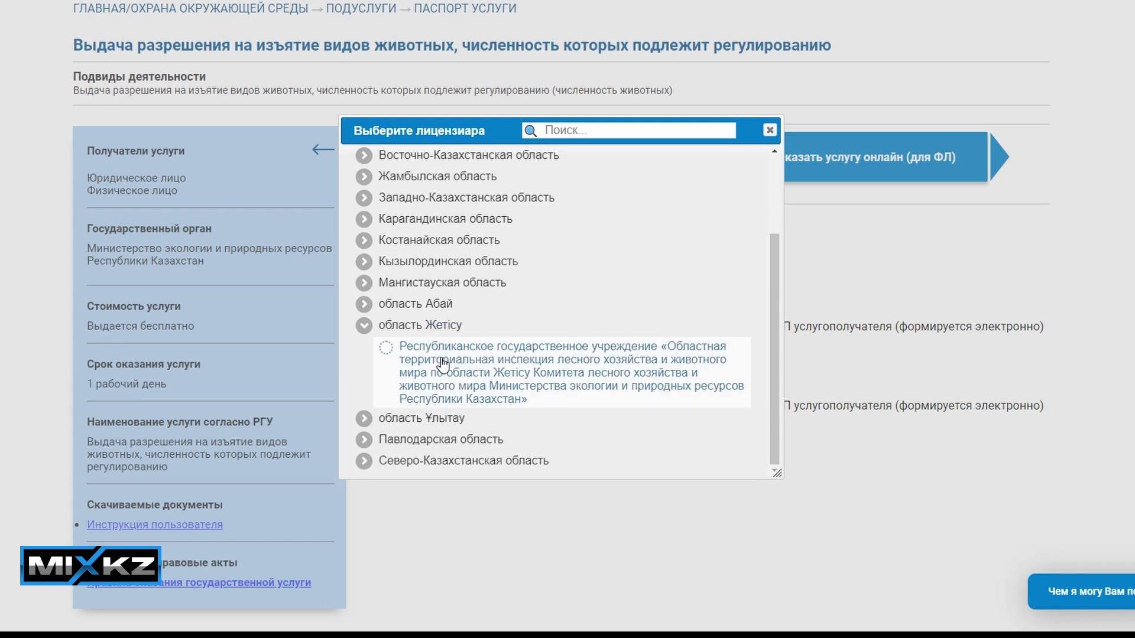
{"action": "left_click", "coordinate": [423, 357]}
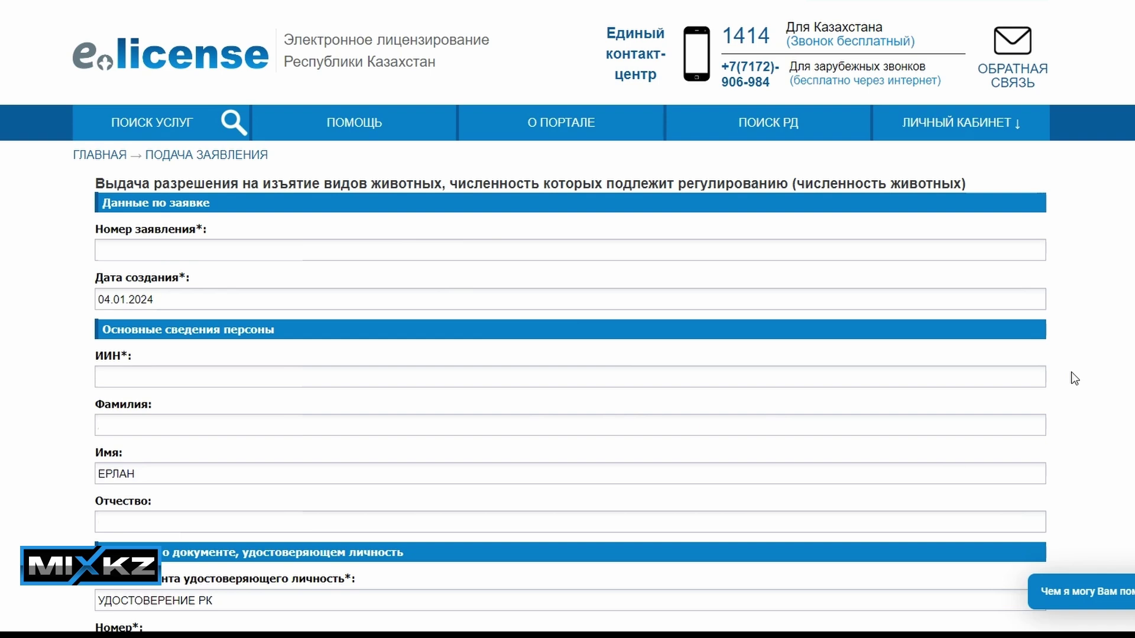
{"action": "scroll", "coordinate": [1074, 378], "scroll_direction": "down", "scroll_amount": 10}
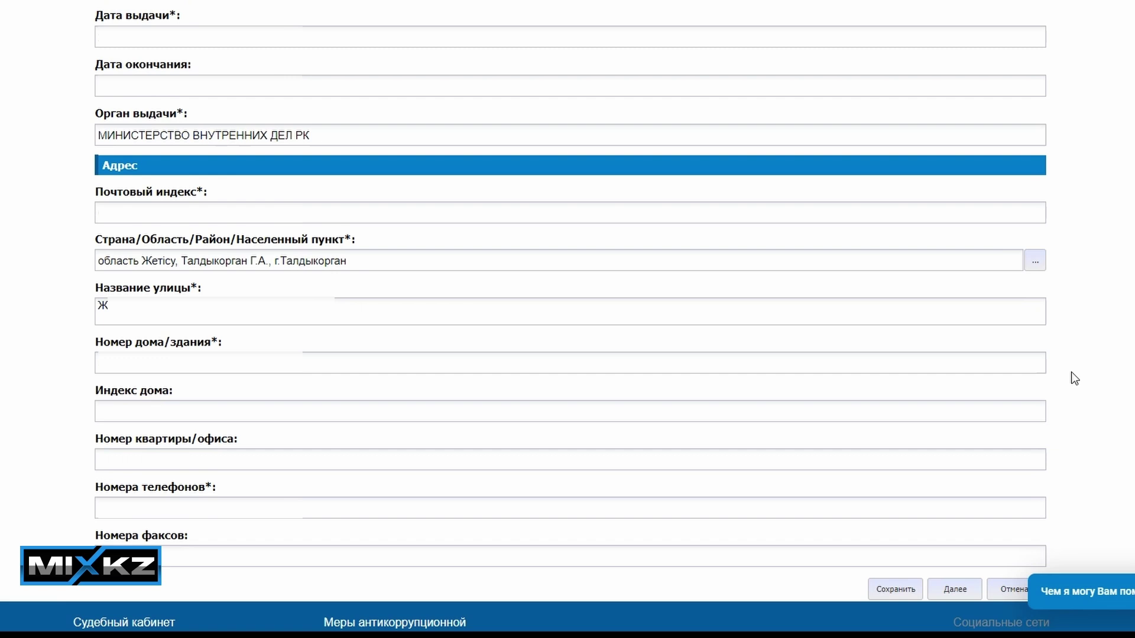
{"action": "left_click", "coordinate": [959, 588]}
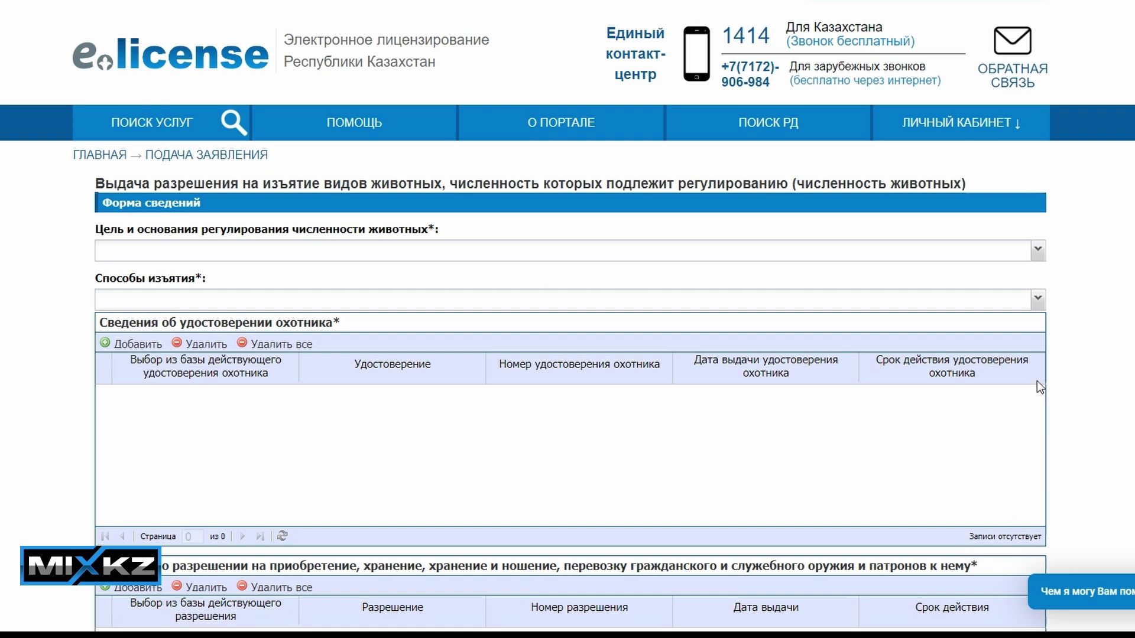
Step: Set the purpose of animal population regulation to «сохранения биологического равновесия» and the removal method to «отстрел»
{"action": "scroll", "coordinate": [697, 361], "scroll_direction": "down", "scroll_amount": 1}
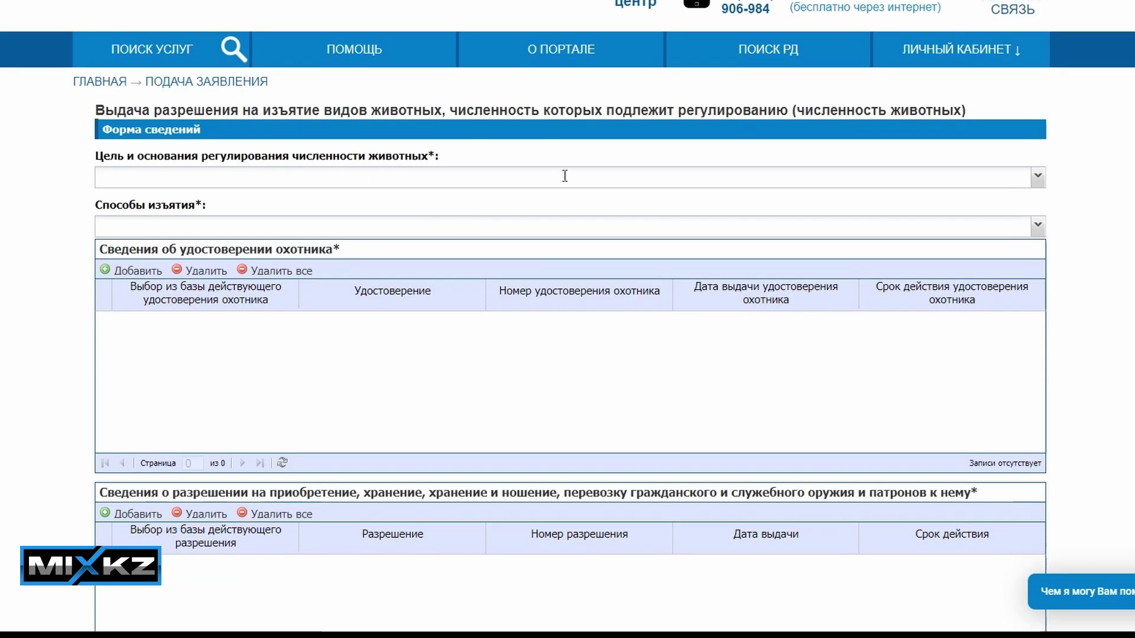
{"action": "left_click", "coordinate": [1038, 176]}
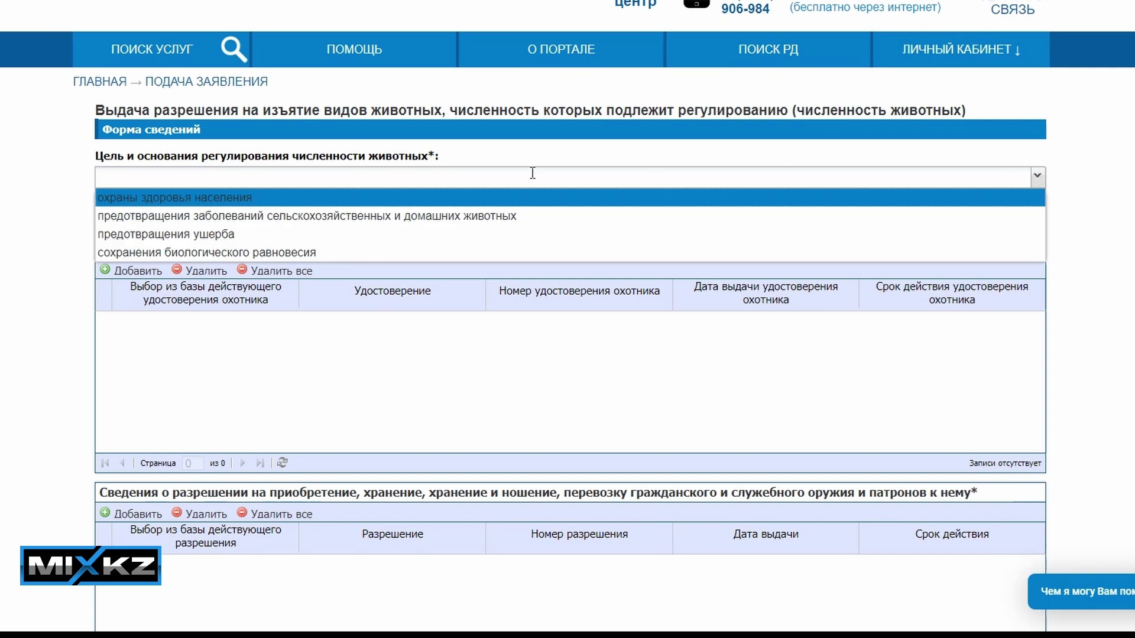
{"action": "left_click", "coordinate": [243, 253]}
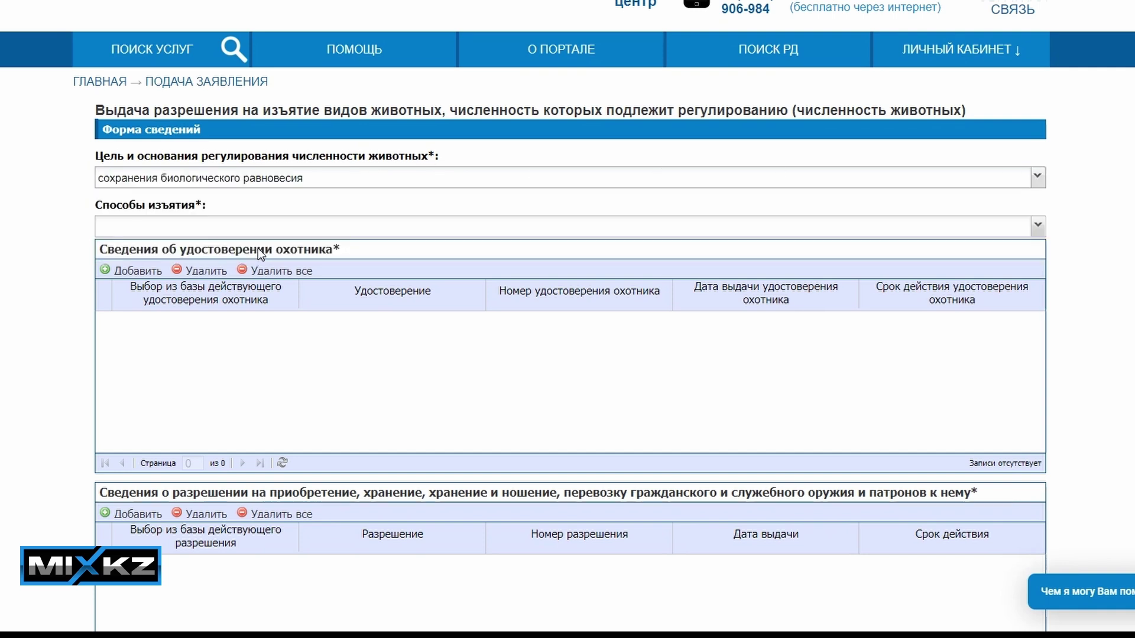
{"action": "left_click", "coordinate": [1038, 225]}
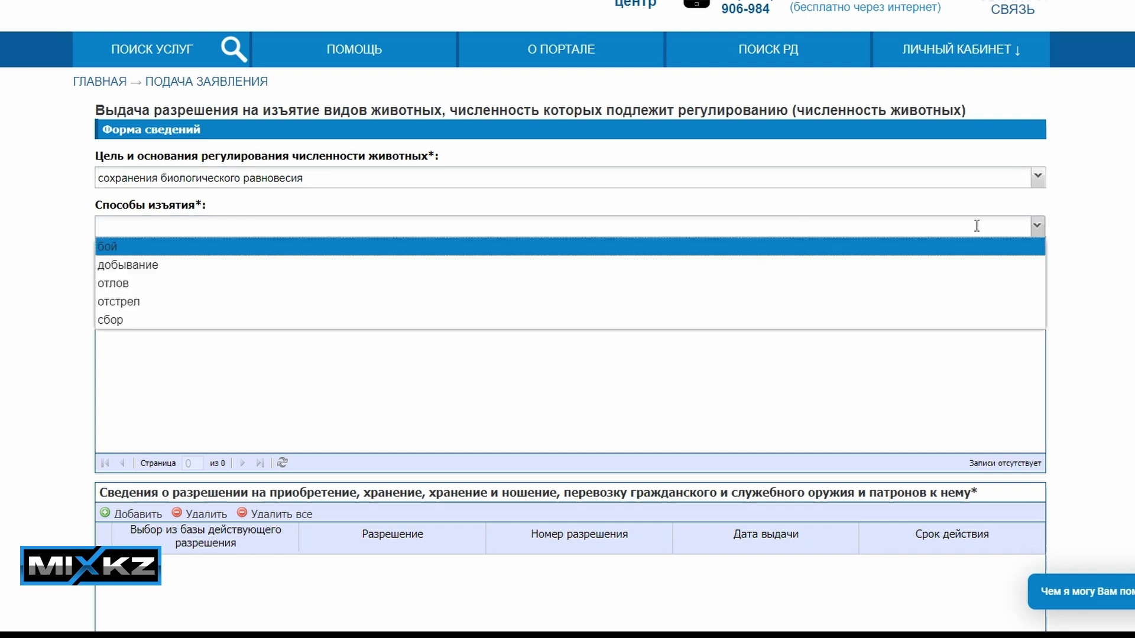
{"action": "left_click", "coordinate": [151, 302]}
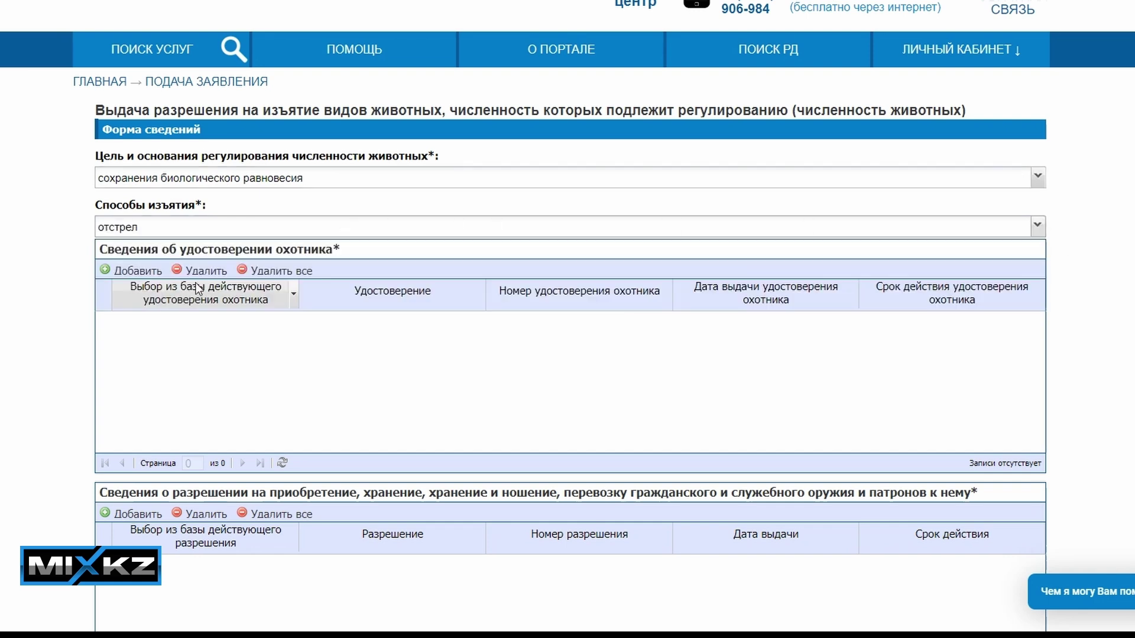
Step: Add a hunter's certificate record by choosing «Да» for selection from the database and the first listed certificate, and save it
{"action": "scroll", "coordinate": [319, 293], "scroll_direction": "down", "scroll_amount": 1}
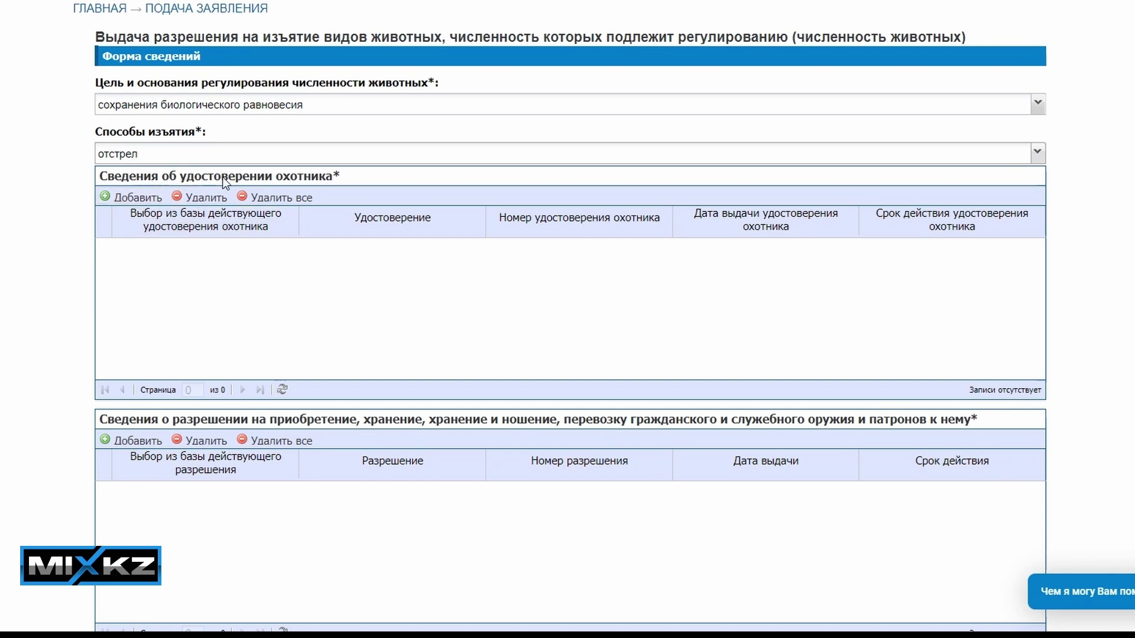
{"action": "left_click", "coordinate": [135, 200]}
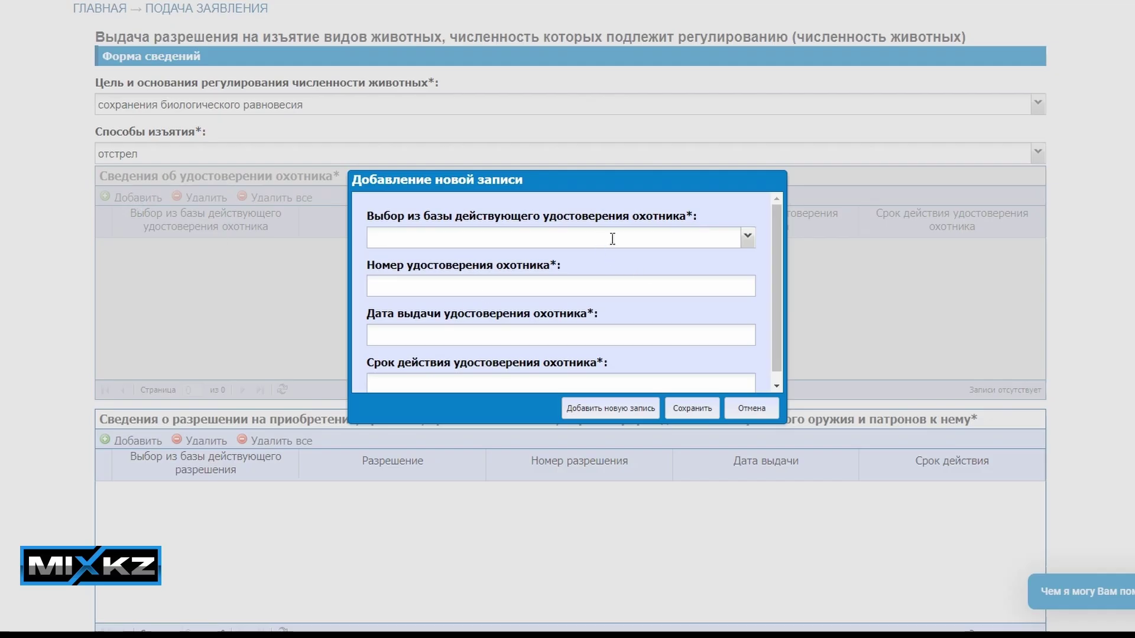
{"action": "left_click", "coordinate": [748, 237]}
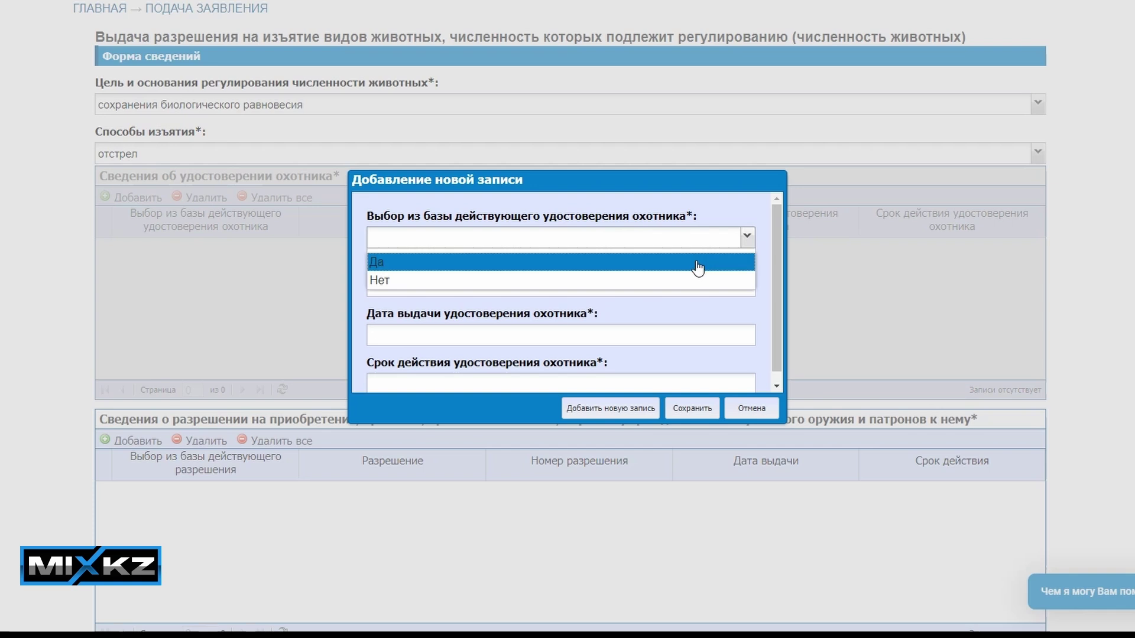
{"action": "left_click", "coordinate": [695, 268]}
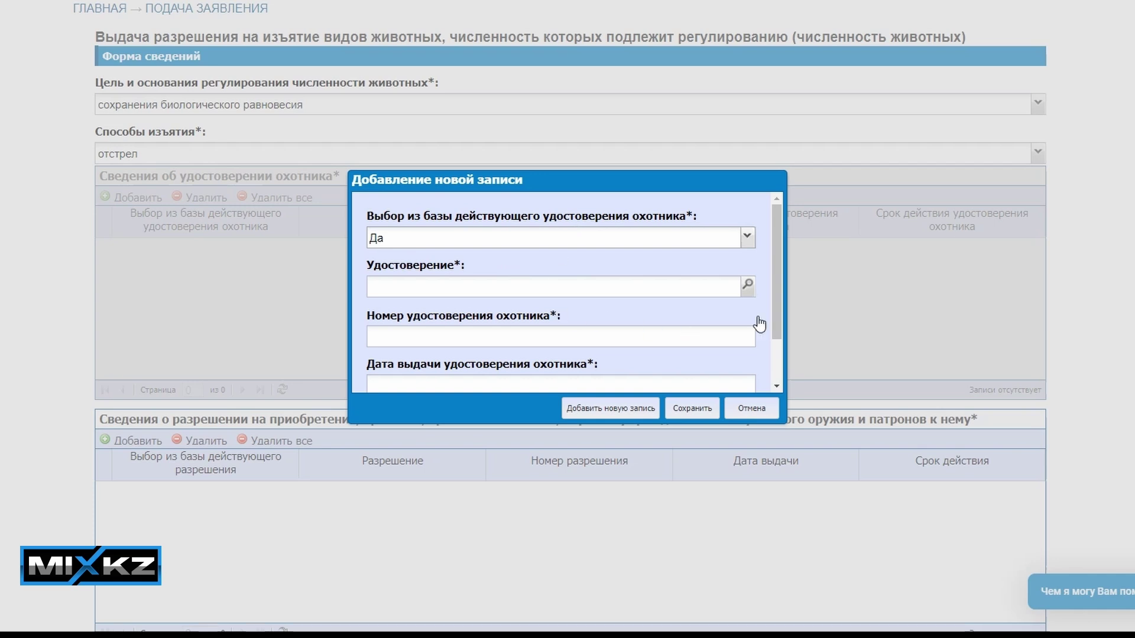
{"action": "left_click", "coordinate": [749, 286]}
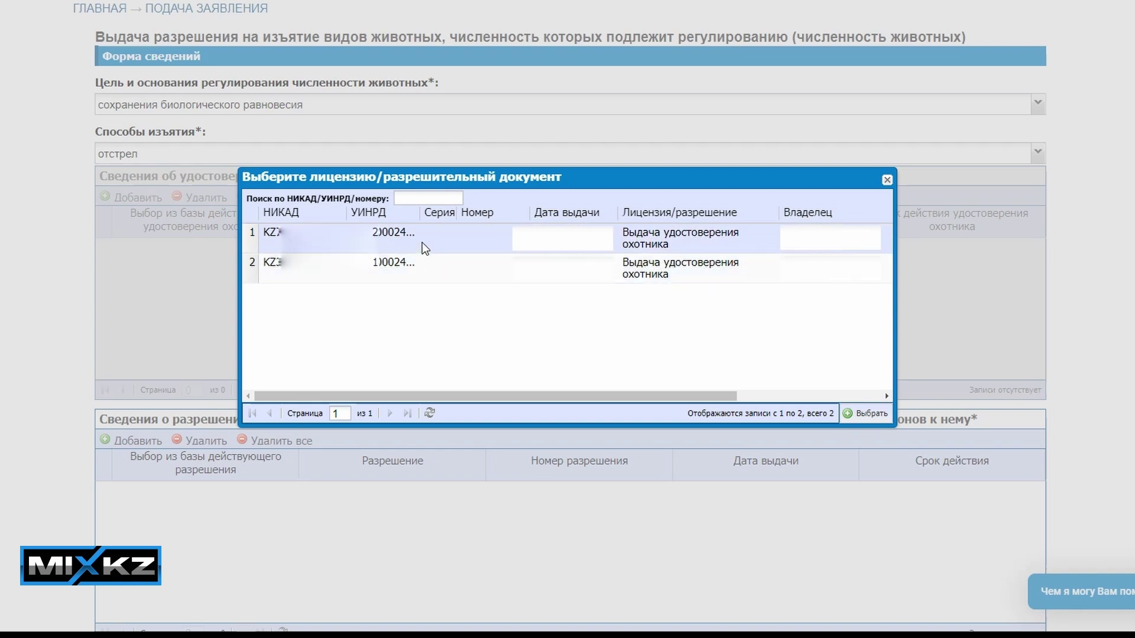
{"action": "left_click", "coordinate": [400, 236]}
{"action": "left_click", "coordinate": [873, 415]}
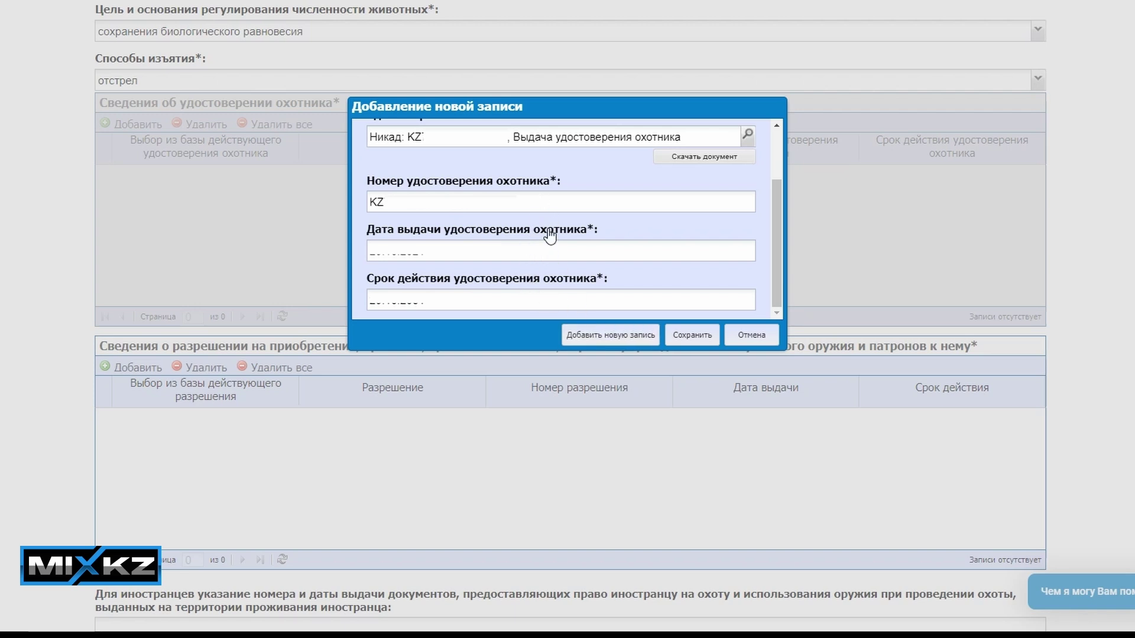
{"action": "left_click", "coordinate": [703, 341]}
Step: Add a weapon permit record with «Нет» for database selection, fill in the permit number, issue date and validity date, and save it
{"action": "scroll", "coordinate": [247, 127], "scroll_direction": "down", "scroll_amount": 2}
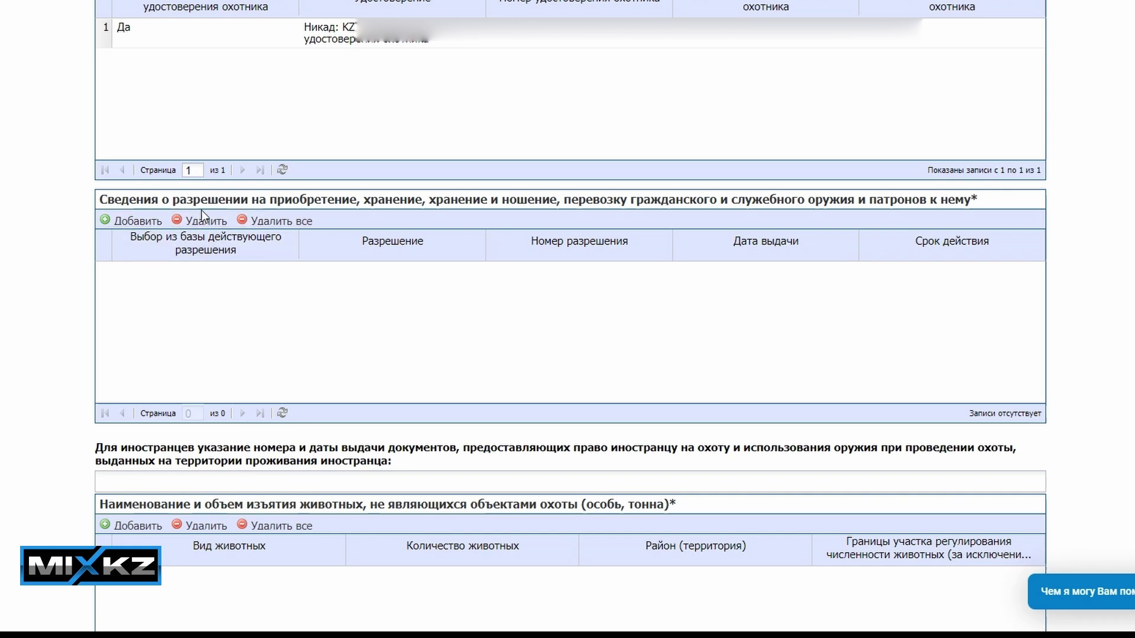
{"action": "left_click", "coordinate": [129, 224]}
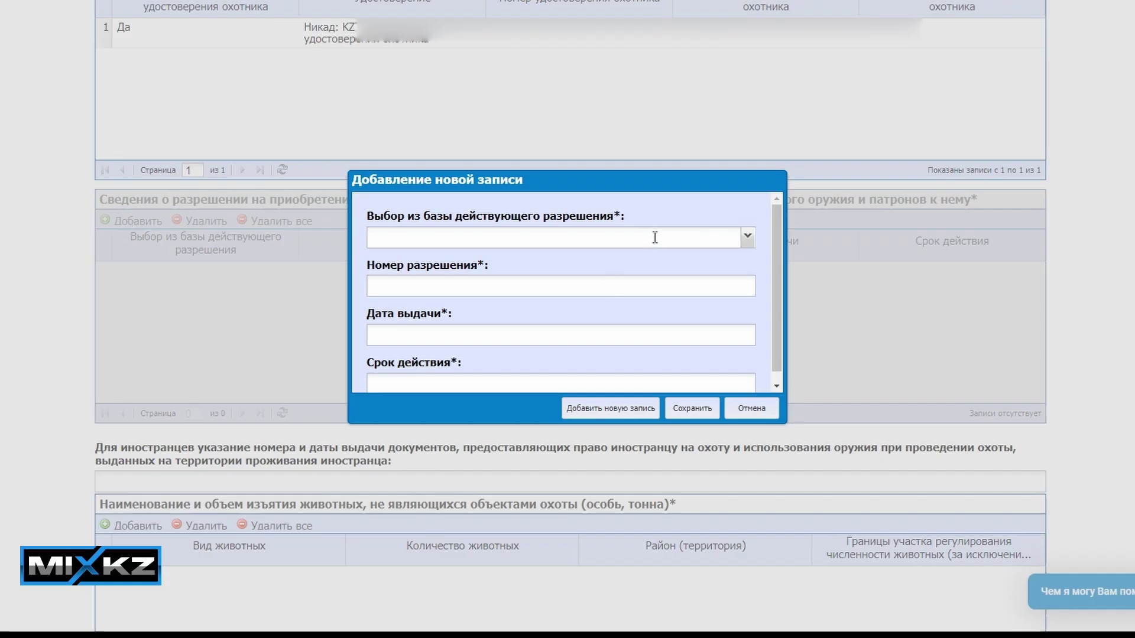
{"action": "left_click", "coordinate": [747, 236]}
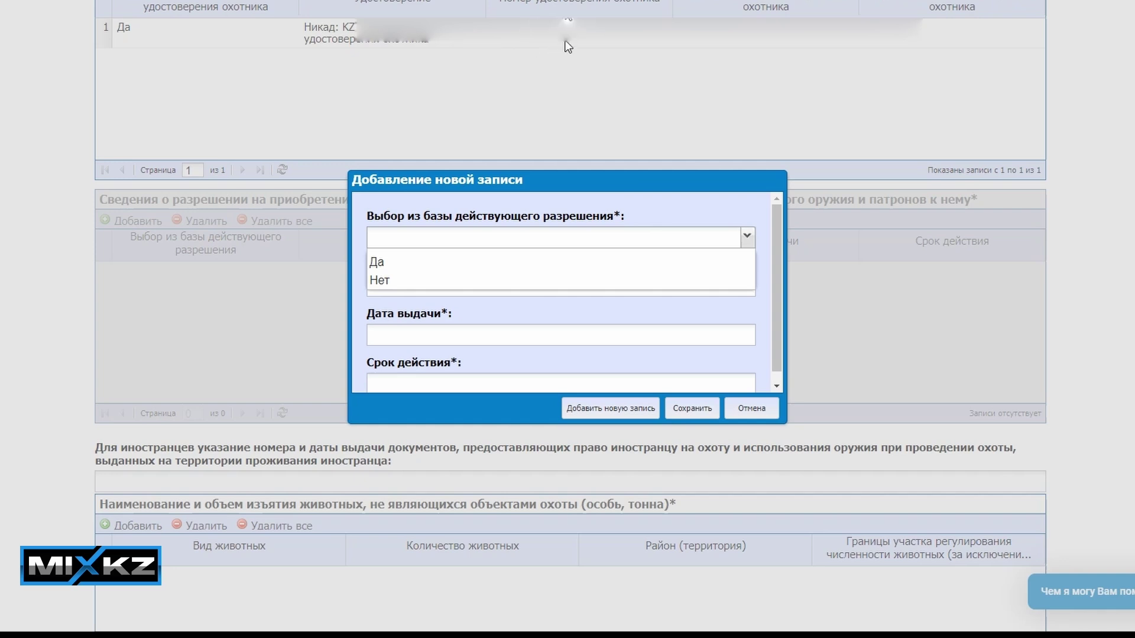
{"action": "left_click", "coordinate": [401, 281]}
{"action": "left_click", "coordinate": [416, 282]}
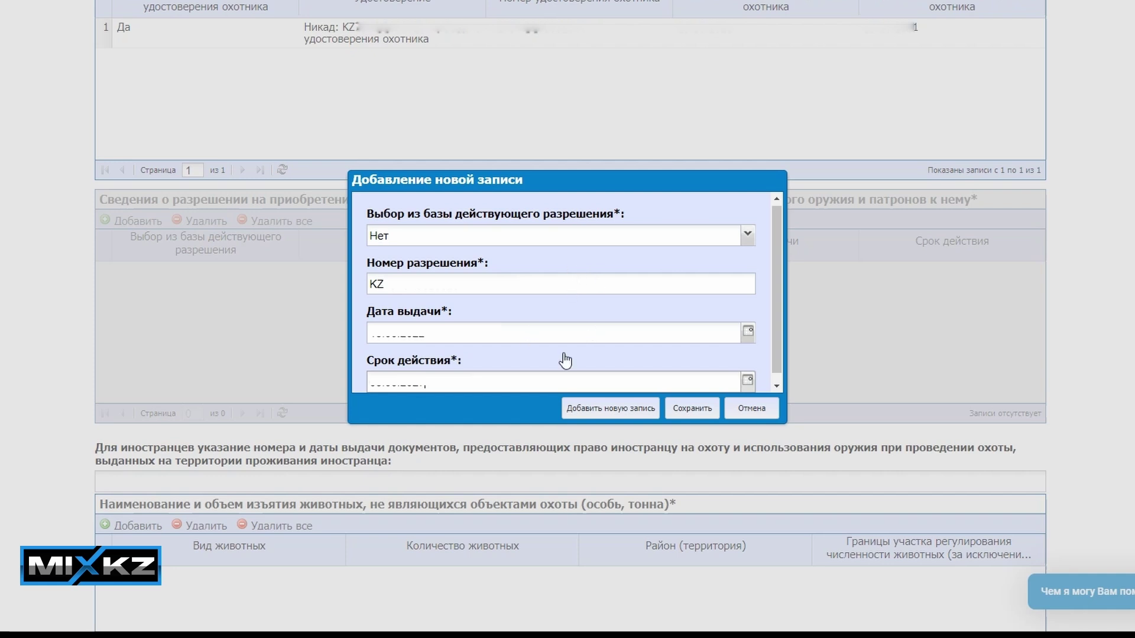
{"action": "left_click", "coordinate": [693, 415]}
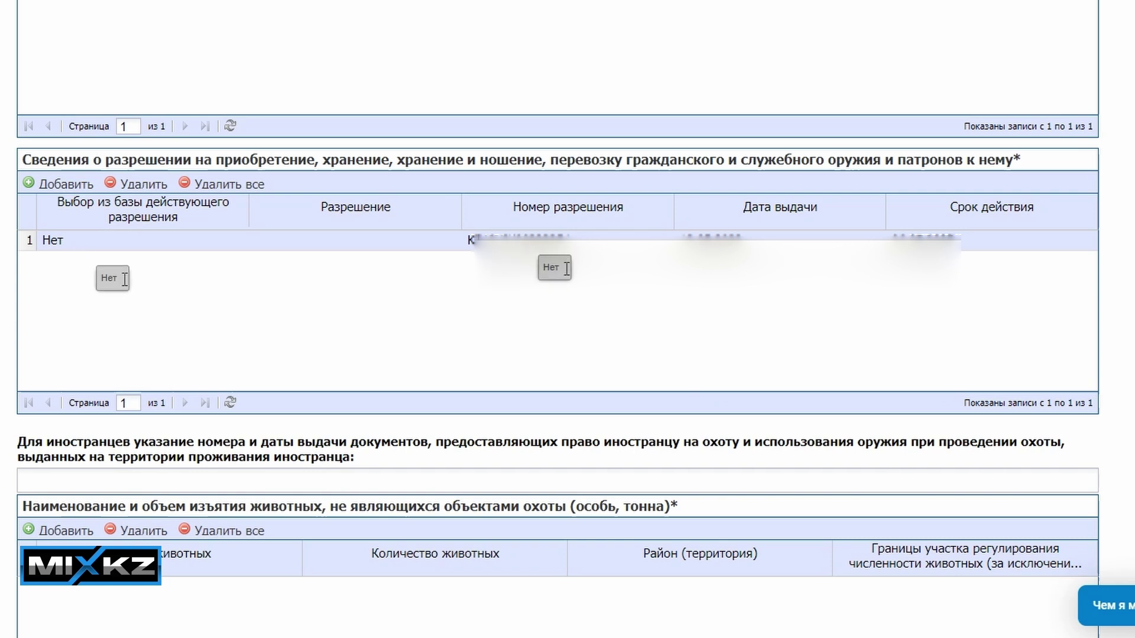
Step: Start a new record under «Наименование и объем изъятия животных» with «Волк» as the species and a quantity of 1
{"action": "scroll", "coordinate": [308, 328], "scroll_direction": "down", "scroll_amount": 5}
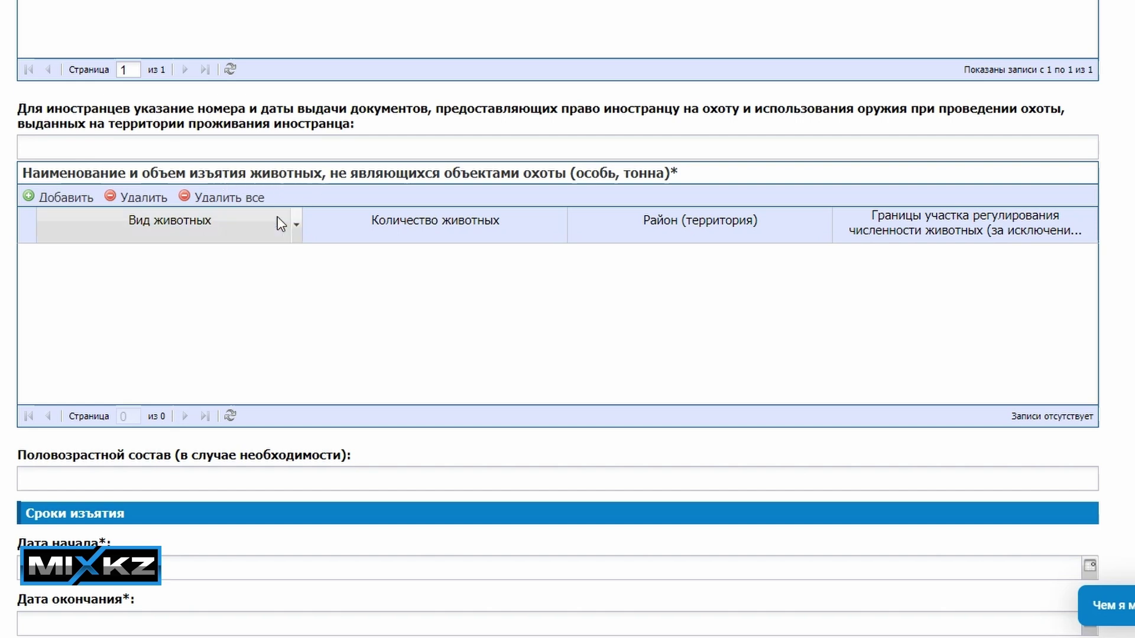
{"action": "left_click", "coordinate": [62, 198]}
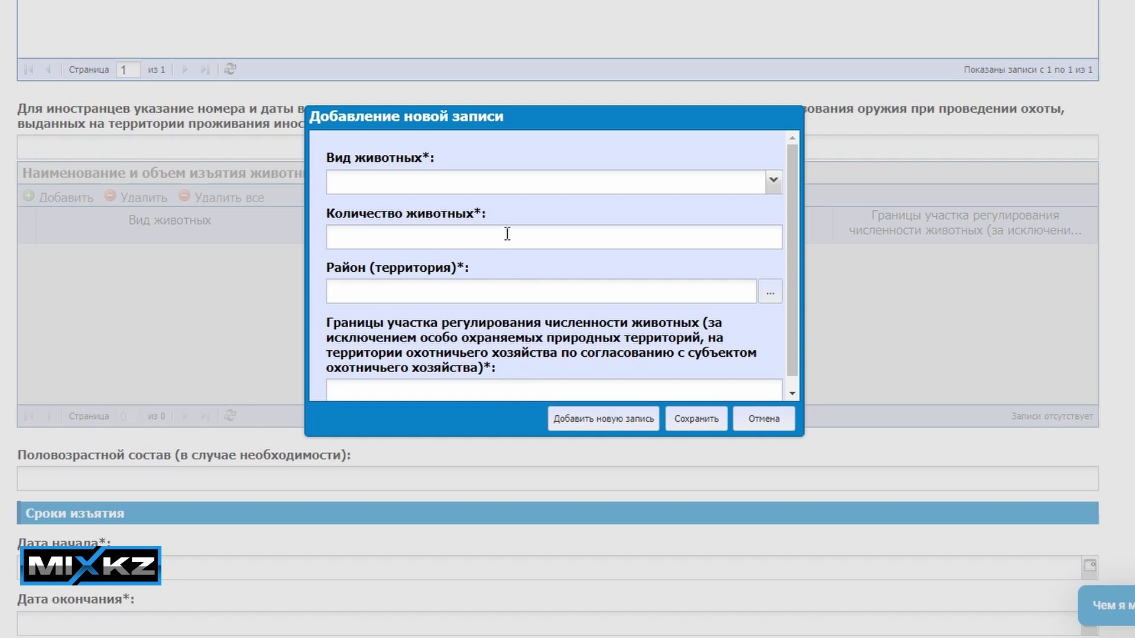
{"action": "left_click", "coordinate": [773, 182]}
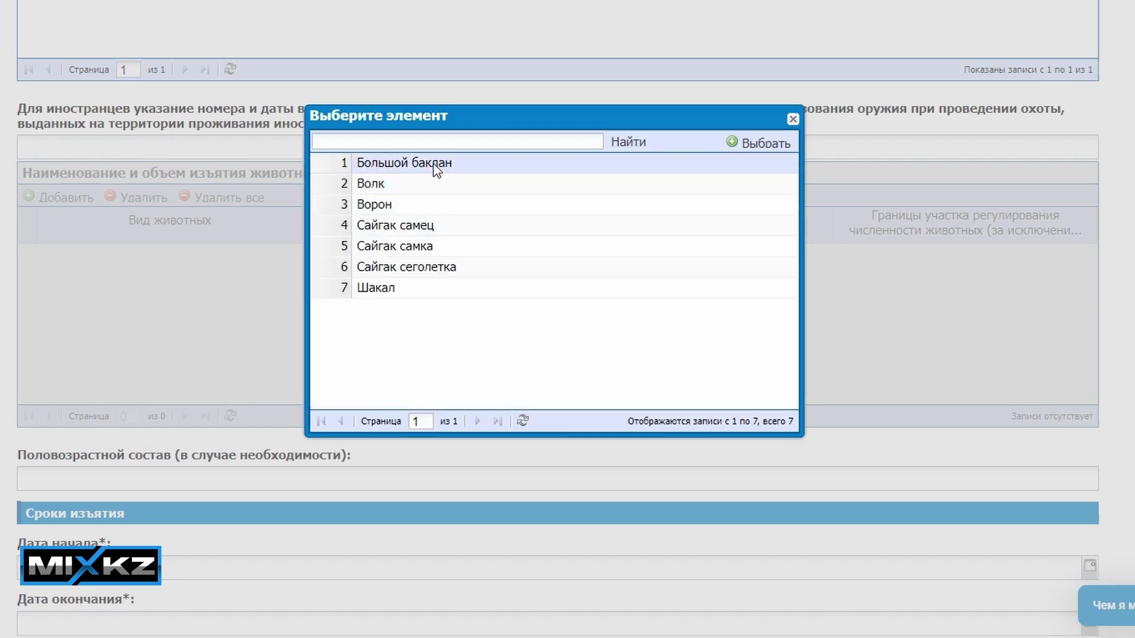
{"action": "left_click", "coordinate": [411, 188]}
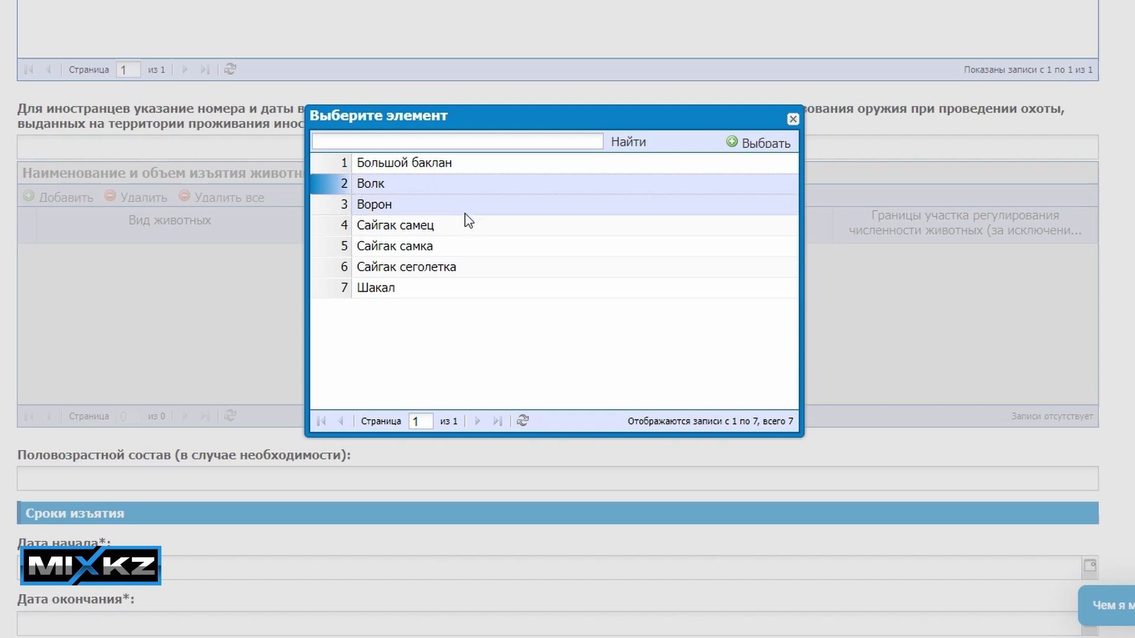
{"action": "left_click", "coordinate": [759, 144]}
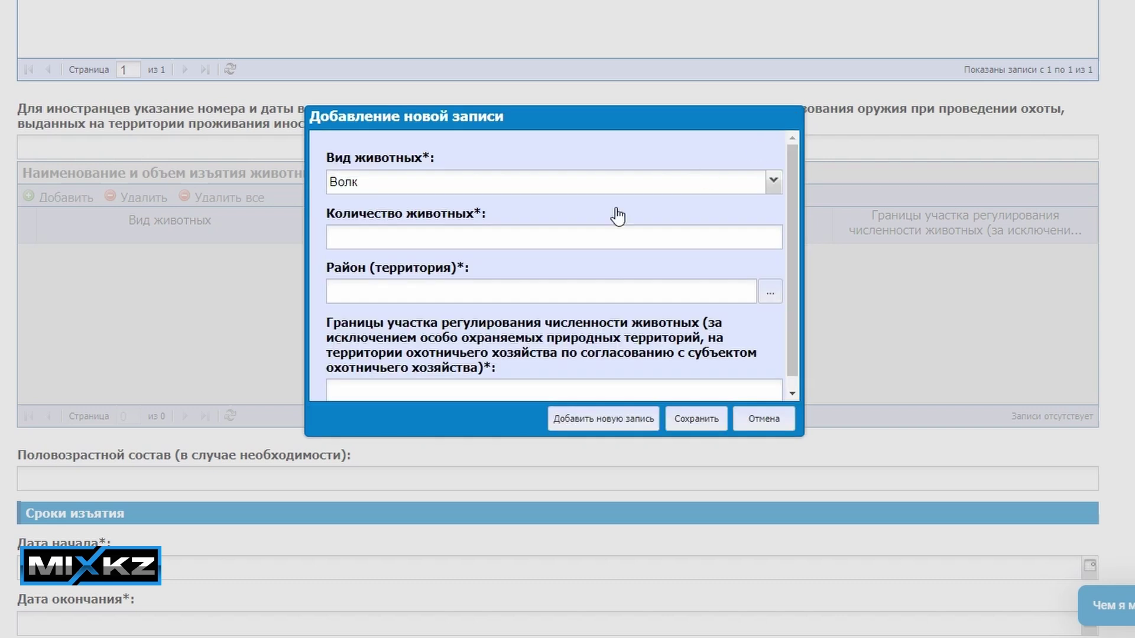
{"action": "left_click", "coordinate": [480, 237]}
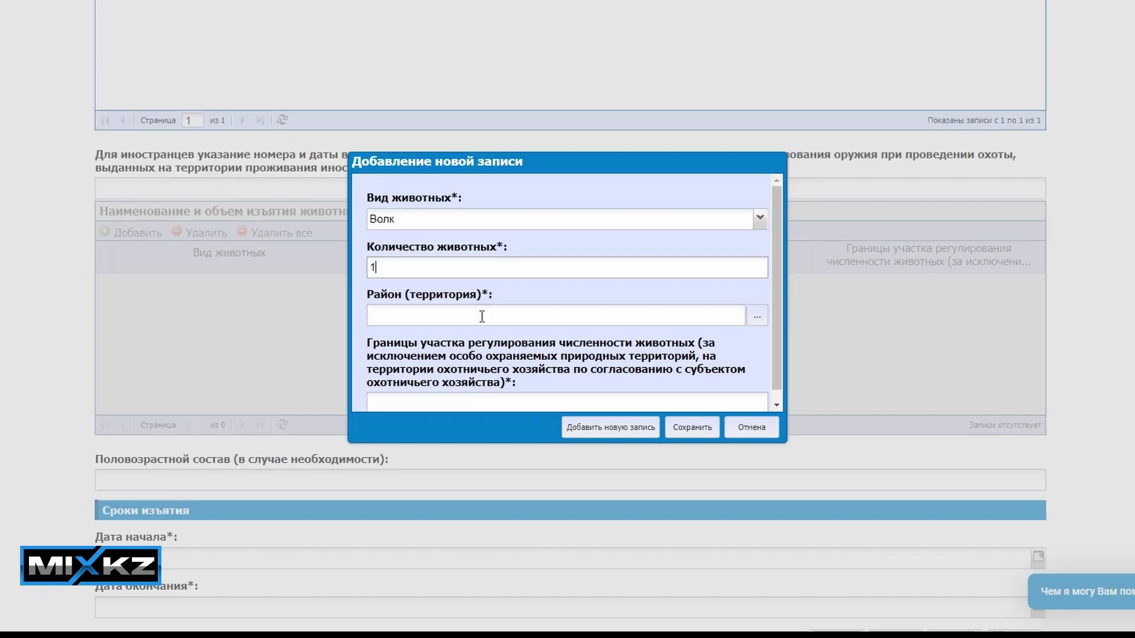
{"action": "left_click", "coordinate": [429, 291]}
{"action": "left_click", "coordinate": [431, 232]}
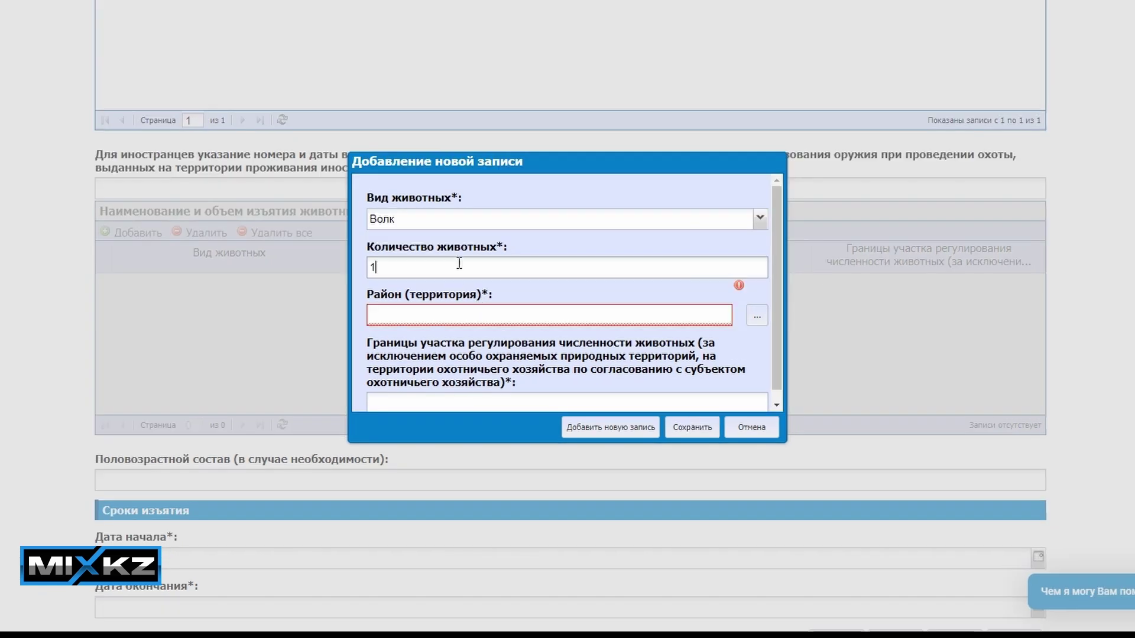
{"action": "left_click_drag", "start_coordinate": [413, 264], "coordinate": [352, 263]}
{"action": "left_click", "coordinate": [397, 269]}
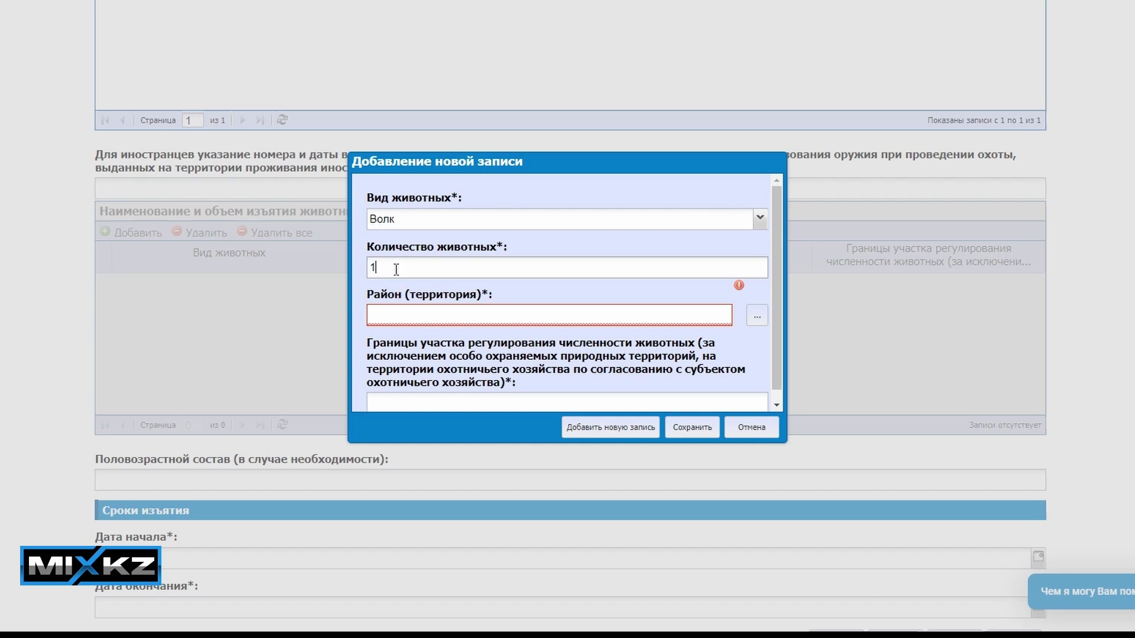
{"action": "left_click_drag", "start_coordinate": [396, 267], "coordinate": [358, 265]}
{"action": "left_click", "coordinate": [387, 267]}
{"action": "left_click", "coordinate": [387, 270]}
Step: Set the record's territory to «область Жетісу» and its regulation area boundaries to «по границе области», and save the record
{"action": "scroll", "coordinate": [567, 293], "scroll_direction": "down", "scroll_amount": 1}
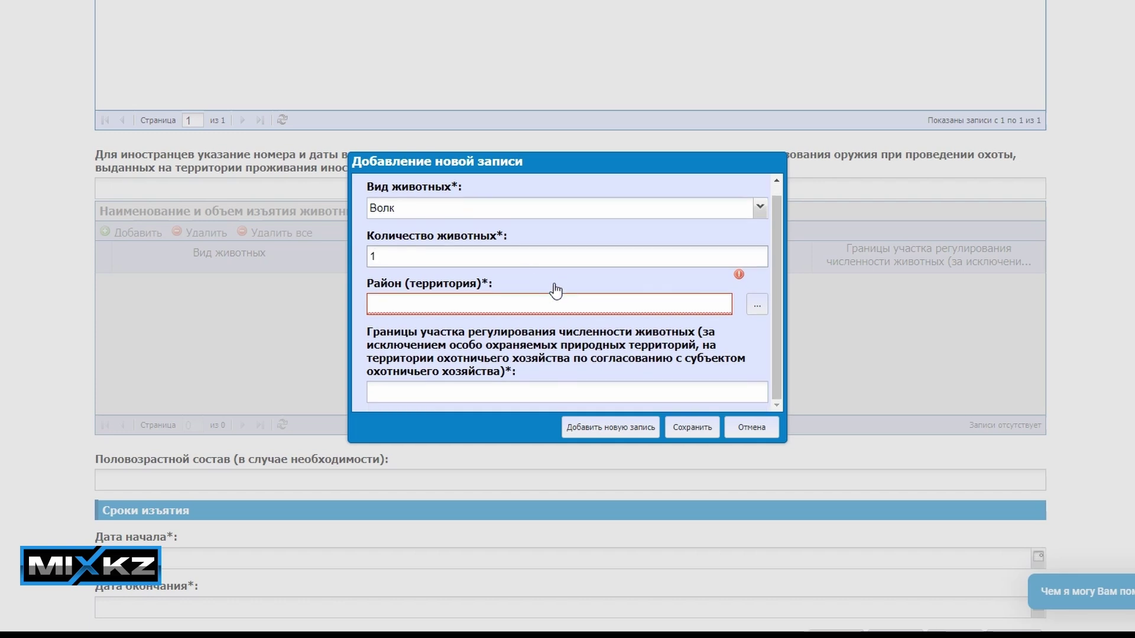
{"action": "left_click", "coordinate": [756, 302]}
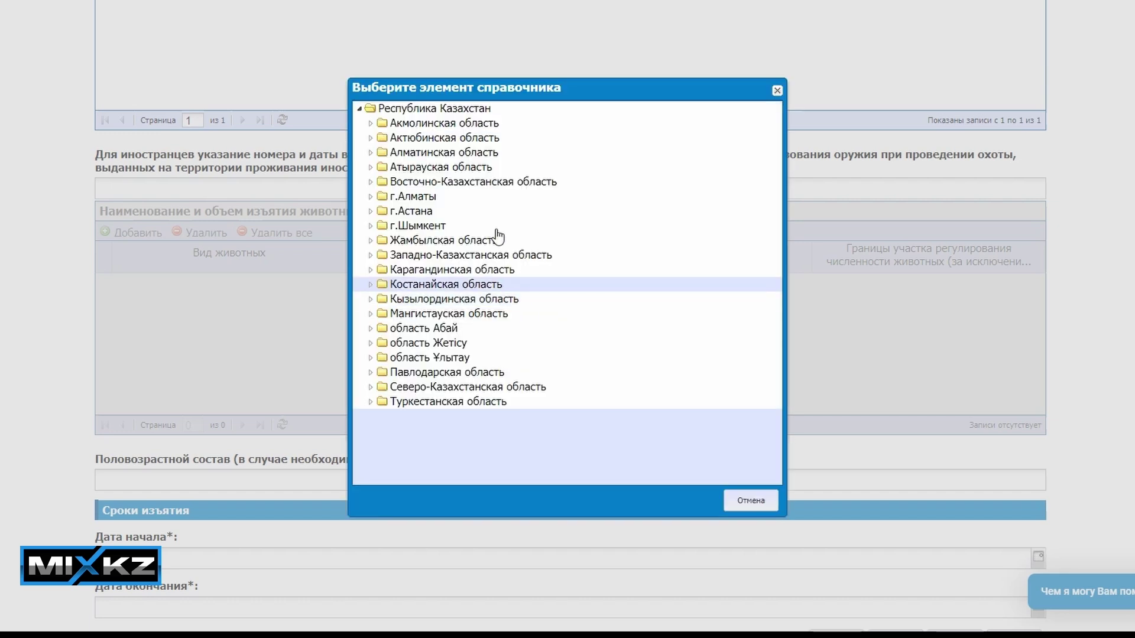
{"action": "scroll", "coordinate": [470, 177], "scroll_direction": "down", "scroll_amount": 2}
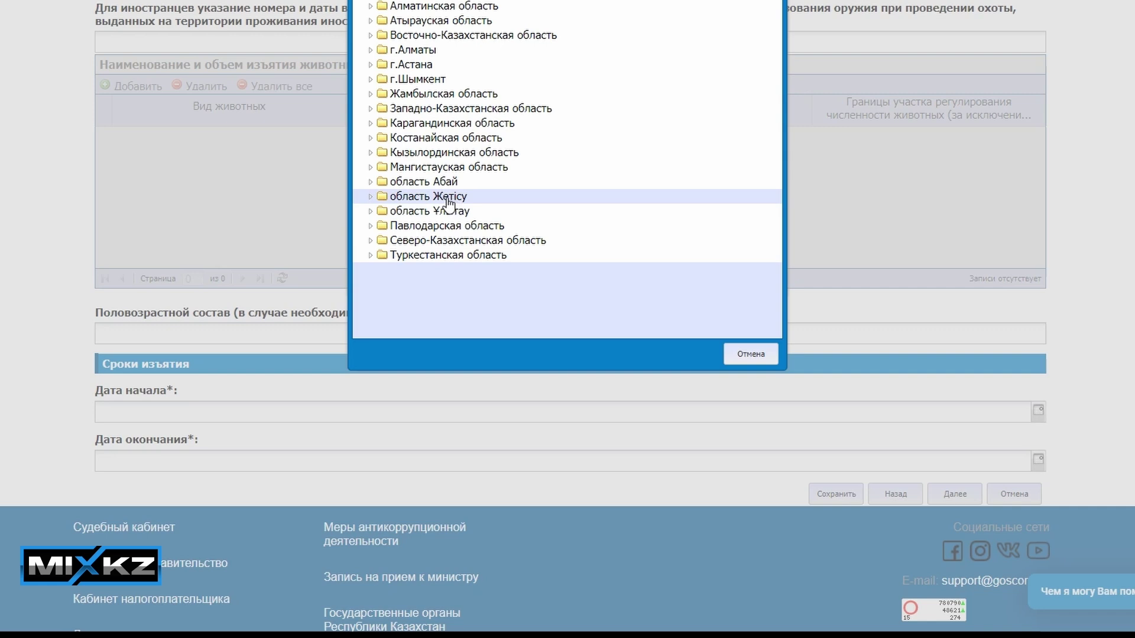
{"action": "left_click", "coordinate": [371, 196]}
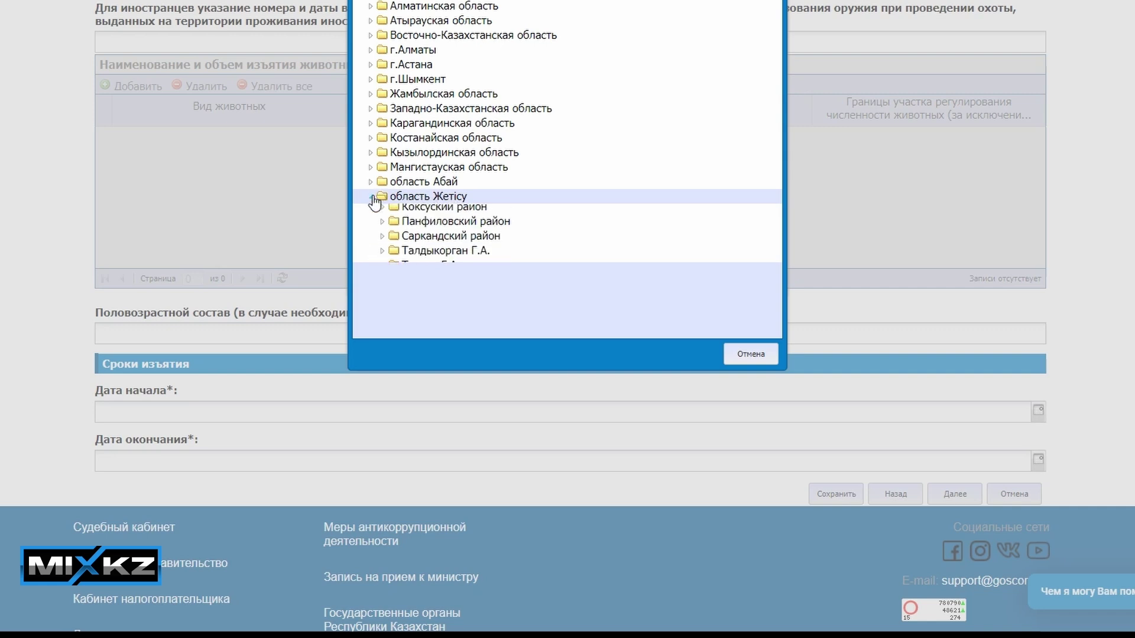
{"action": "double_click", "coordinate": [426, 198]}
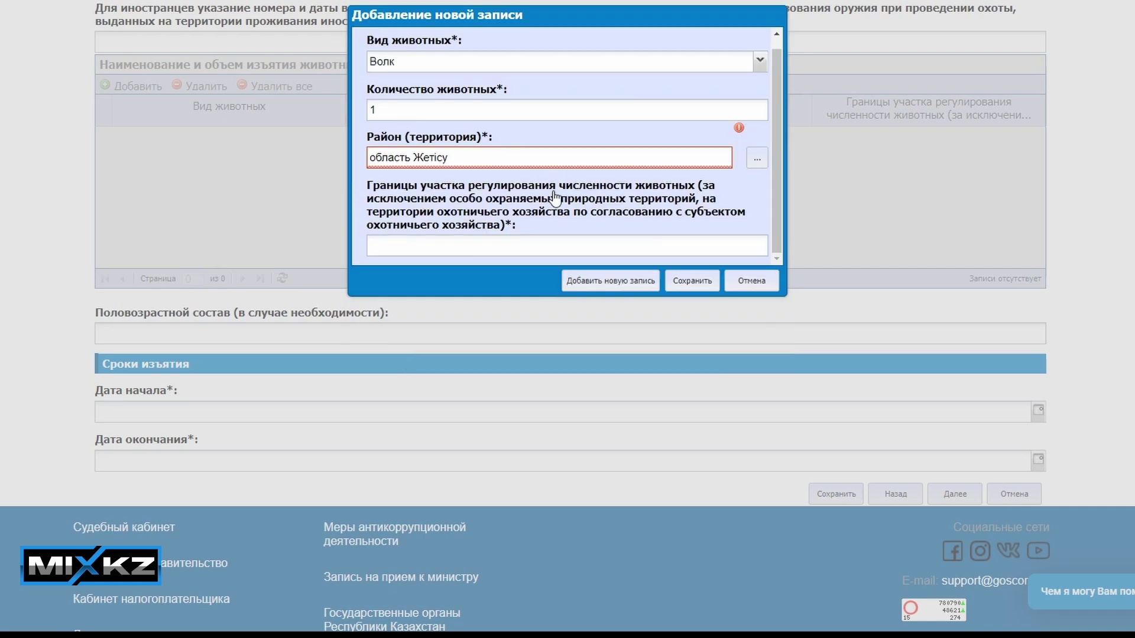
{"action": "left_click", "coordinate": [460, 253]}
{"action": "type", "text": "по границе области"}
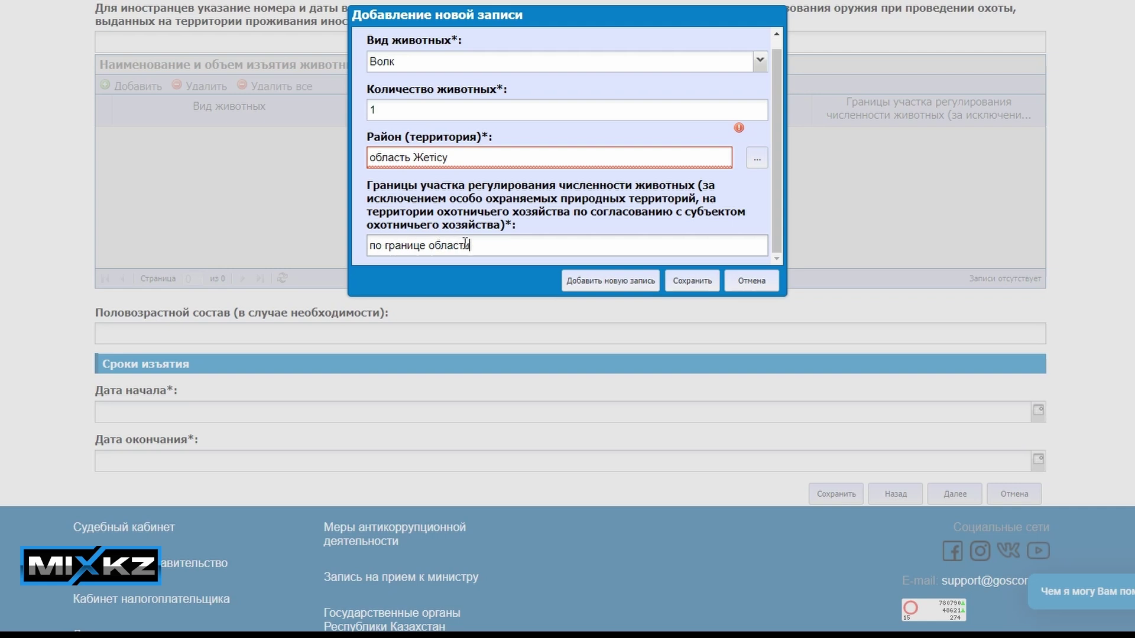
{"action": "left_click", "coordinate": [697, 280]}
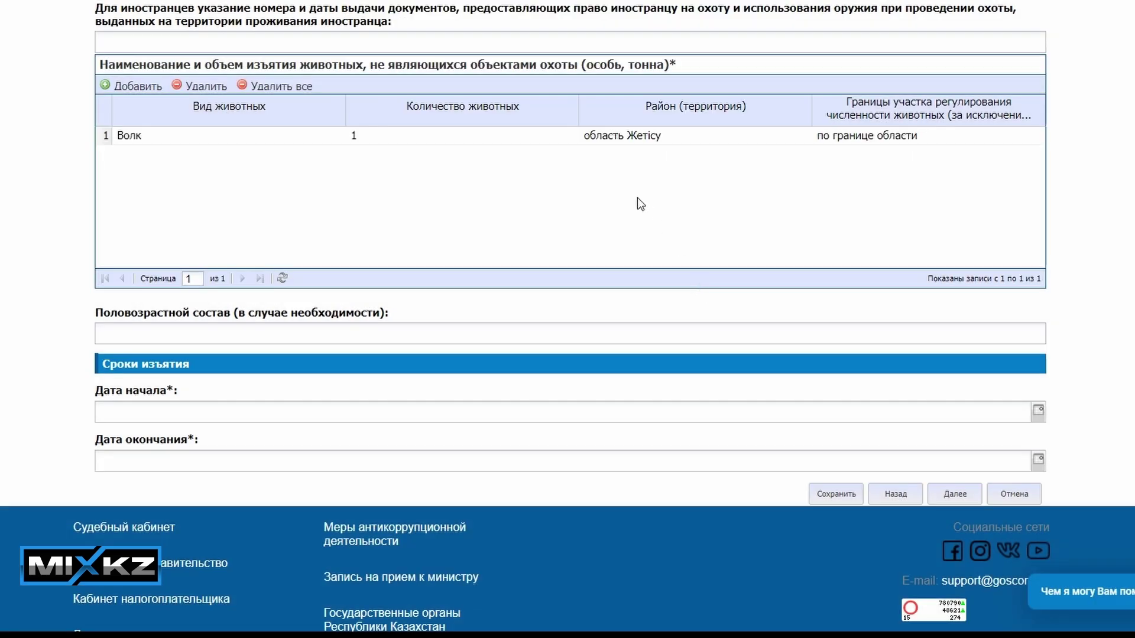
Step: Set the start date of the removal period to 05.01.2024
{"action": "scroll", "coordinate": [625, 191], "scroll_direction": "down", "scroll_amount": 2}
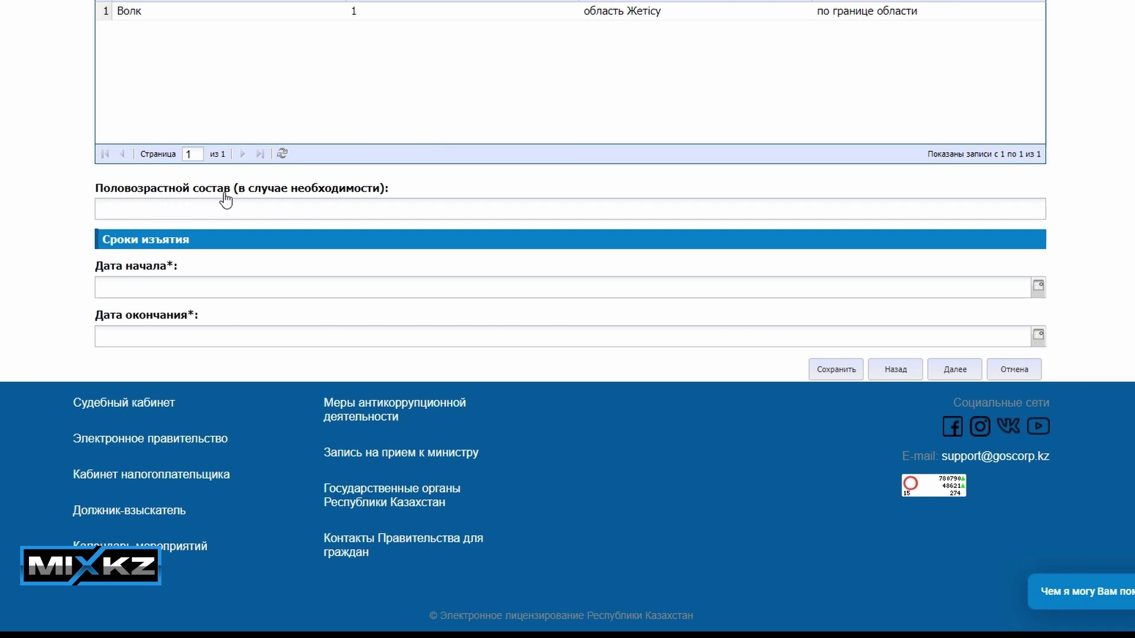
{"action": "left_click", "coordinate": [215, 283]}
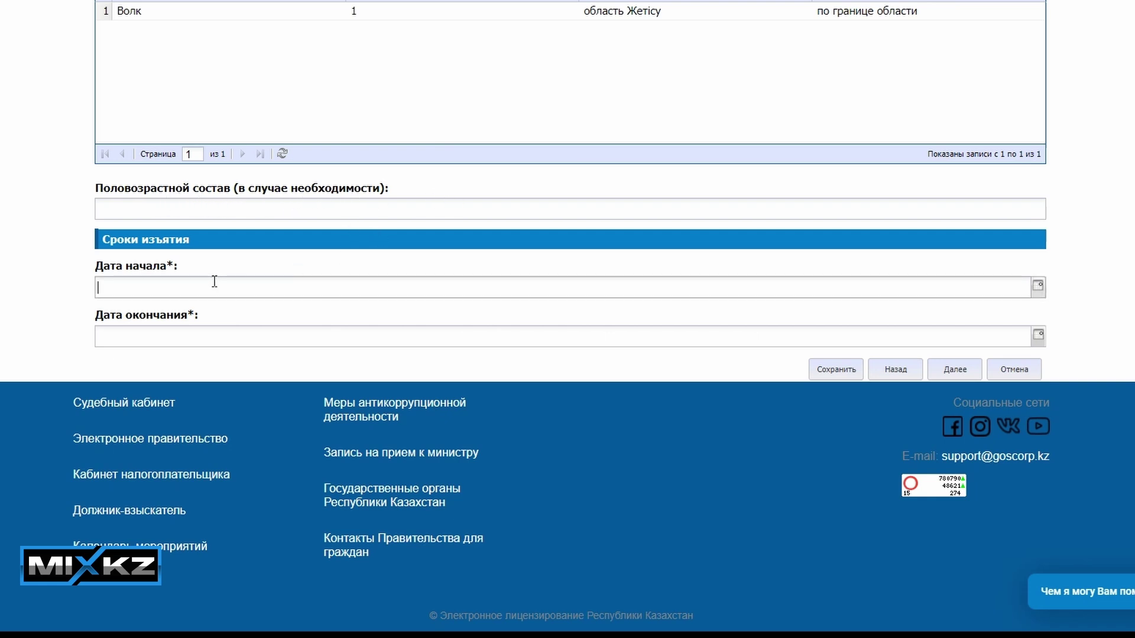
{"action": "left_click", "coordinate": [1039, 289]}
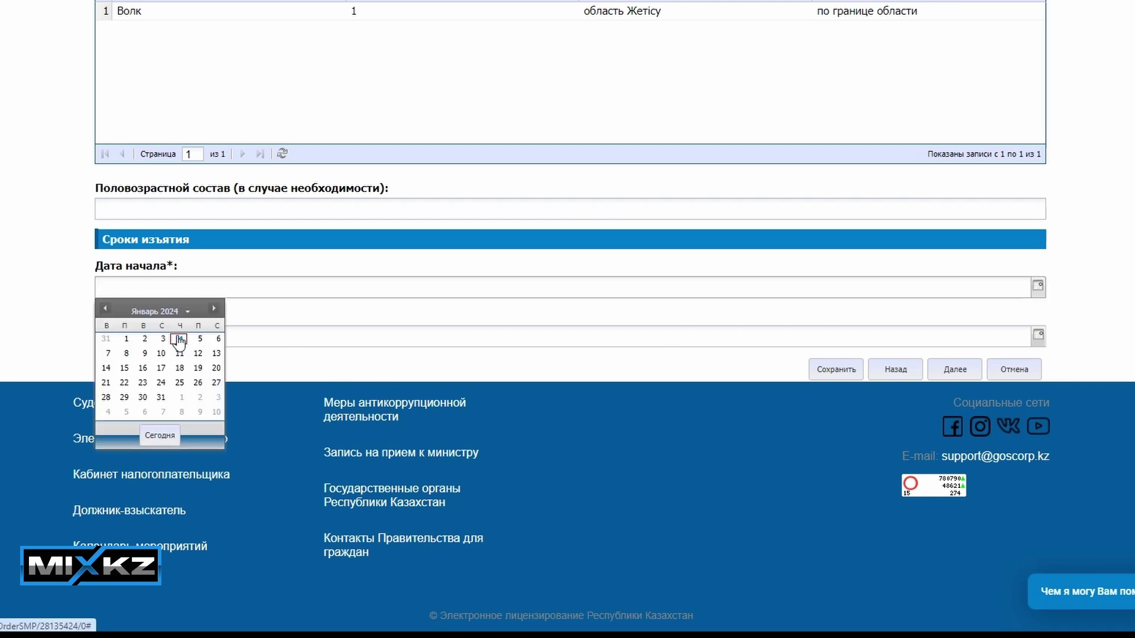
{"action": "left_click", "coordinate": [200, 339]}
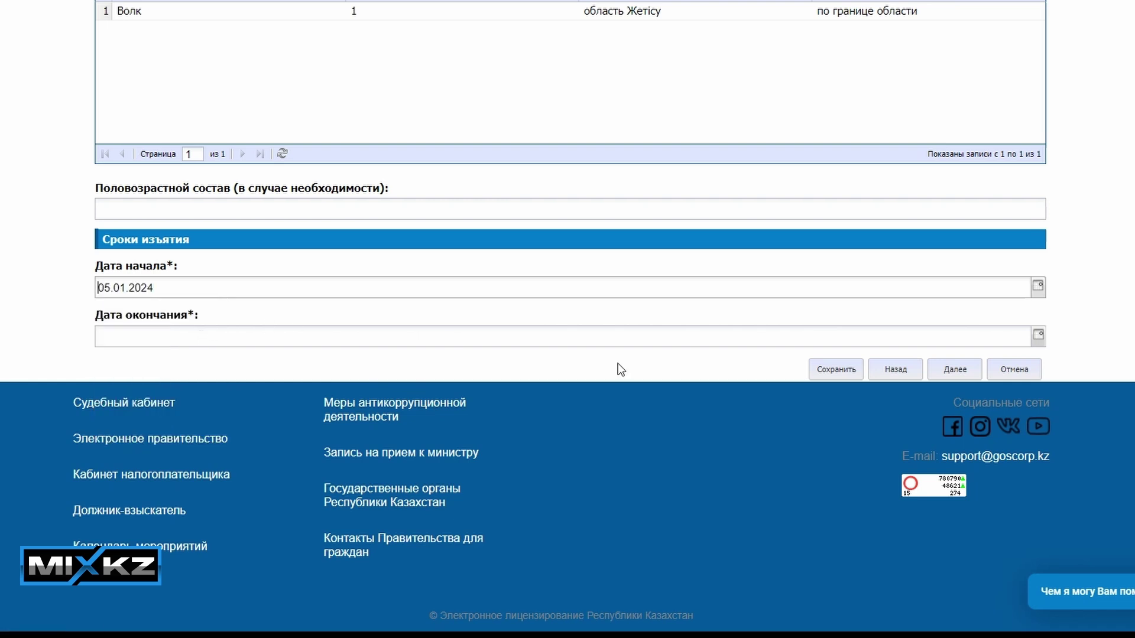
Step: Set the end date of the removal period to 31.12.2024 and continue to signing the application
{"action": "left_click", "coordinate": [1037, 337]}
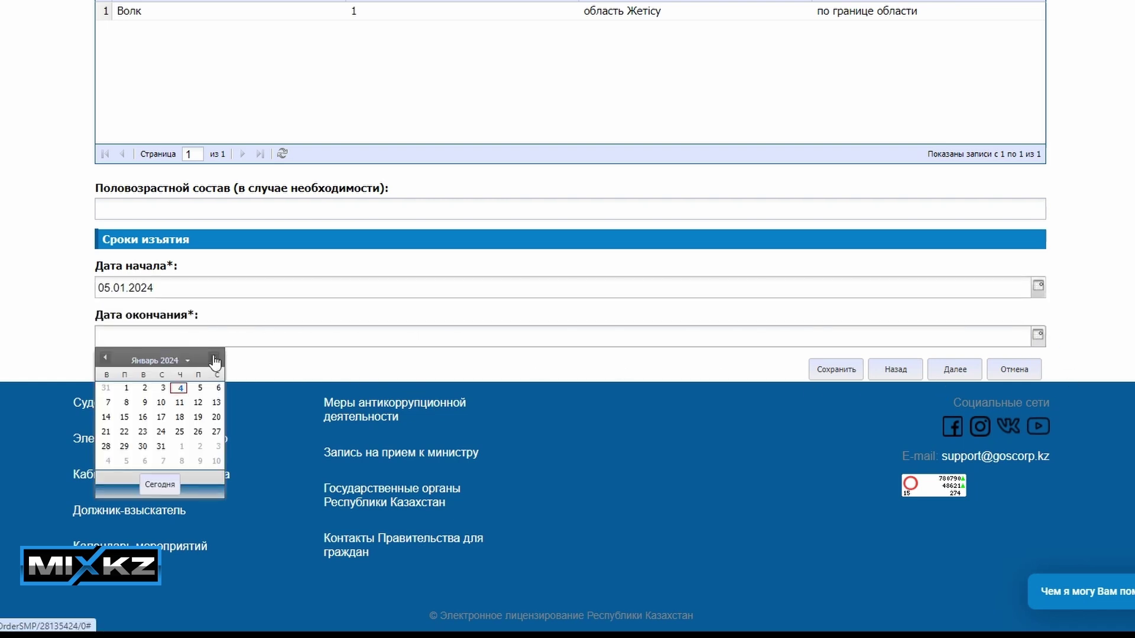
{"action": "left_click", "coordinate": [214, 358]}
{"action": "left_click", "coordinate": [214, 358]}
{"action": "left_click", "coordinate": [214, 357]}
{"action": "left_click", "coordinate": [214, 357]}
{"action": "left_click", "coordinate": [214, 357]}
{"action": "left_click", "coordinate": [214, 358]}
{"action": "left_click", "coordinate": [214, 359]}
{"action": "left_click", "coordinate": [214, 358]}
{"action": "left_click", "coordinate": [214, 358]}
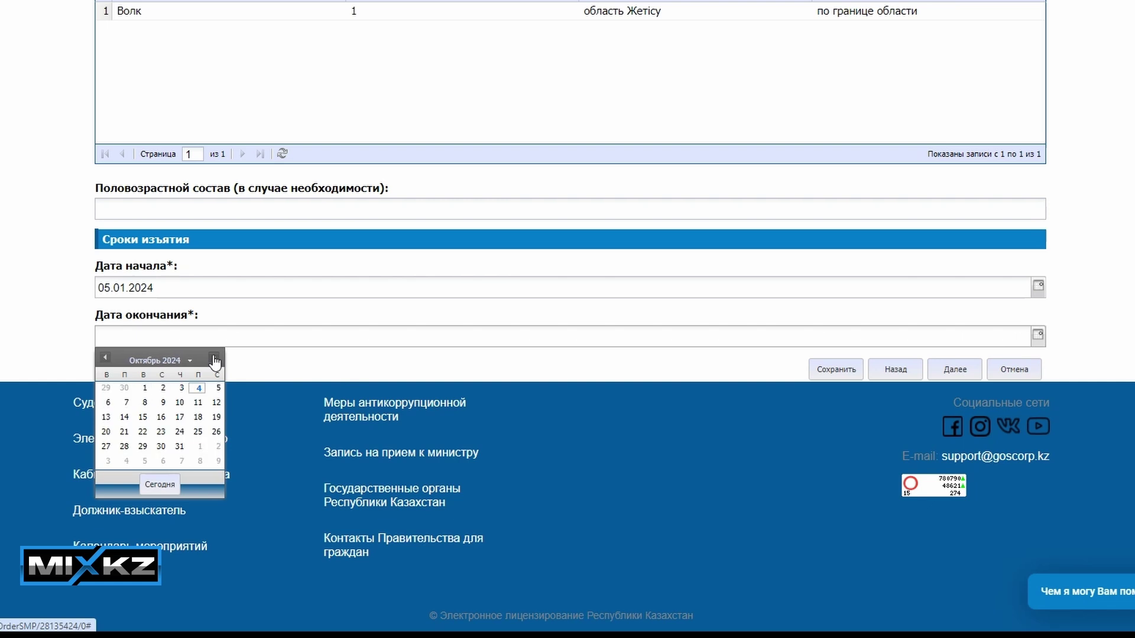
{"action": "left_click", "coordinate": [214, 358]}
{"action": "left_click", "coordinate": [214, 358]}
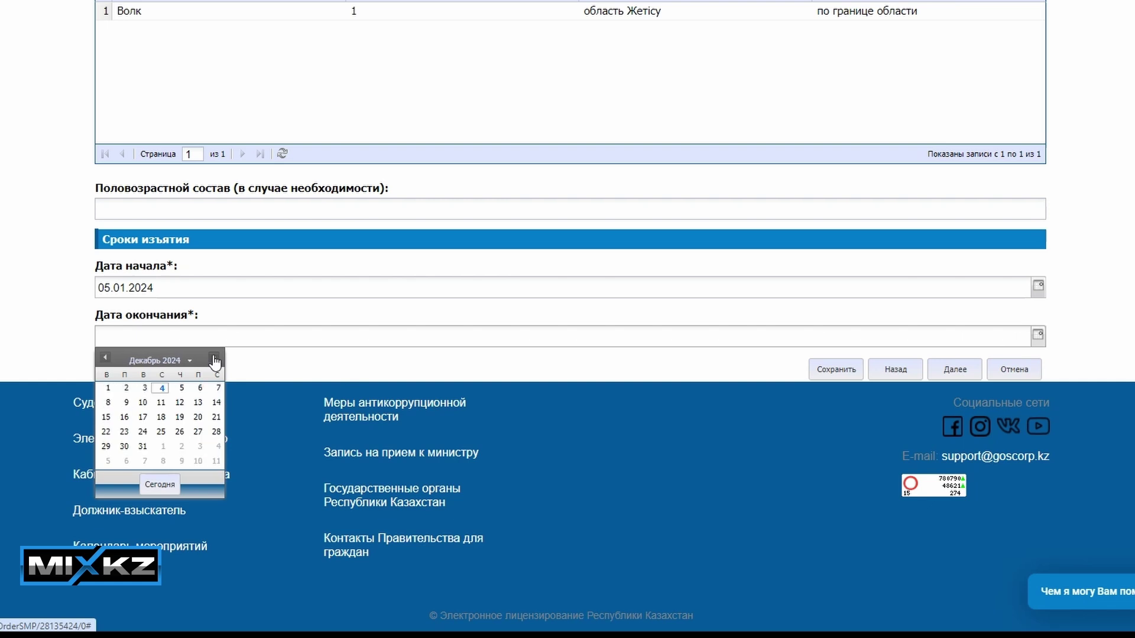
{"action": "left_click", "coordinate": [143, 447]}
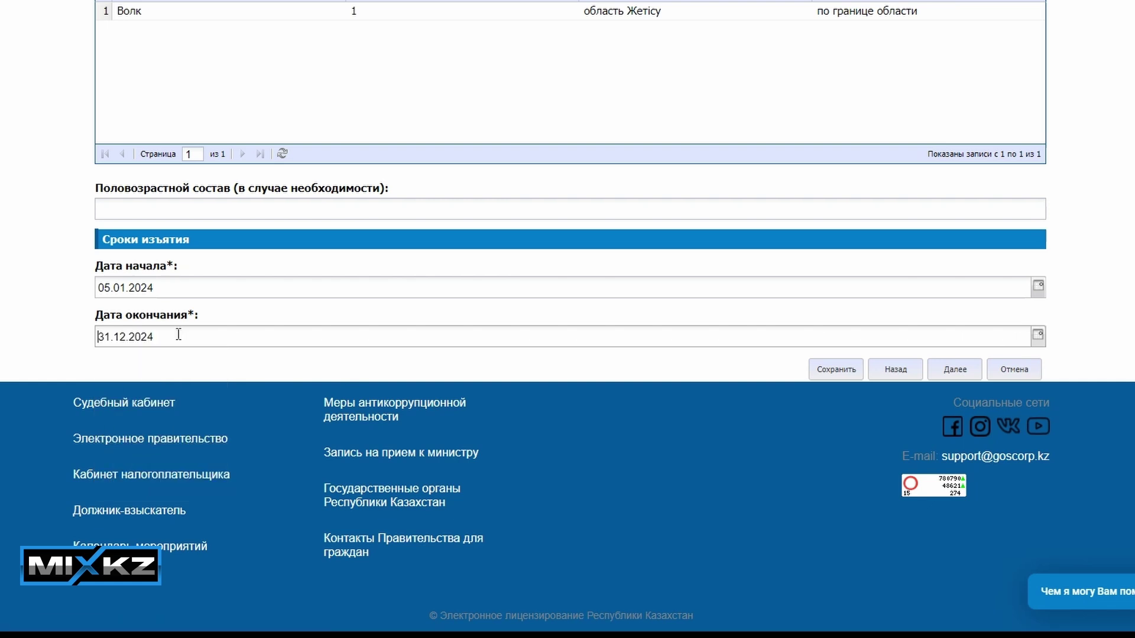
{"action": "left_click", "coordinate": [956, 370]}
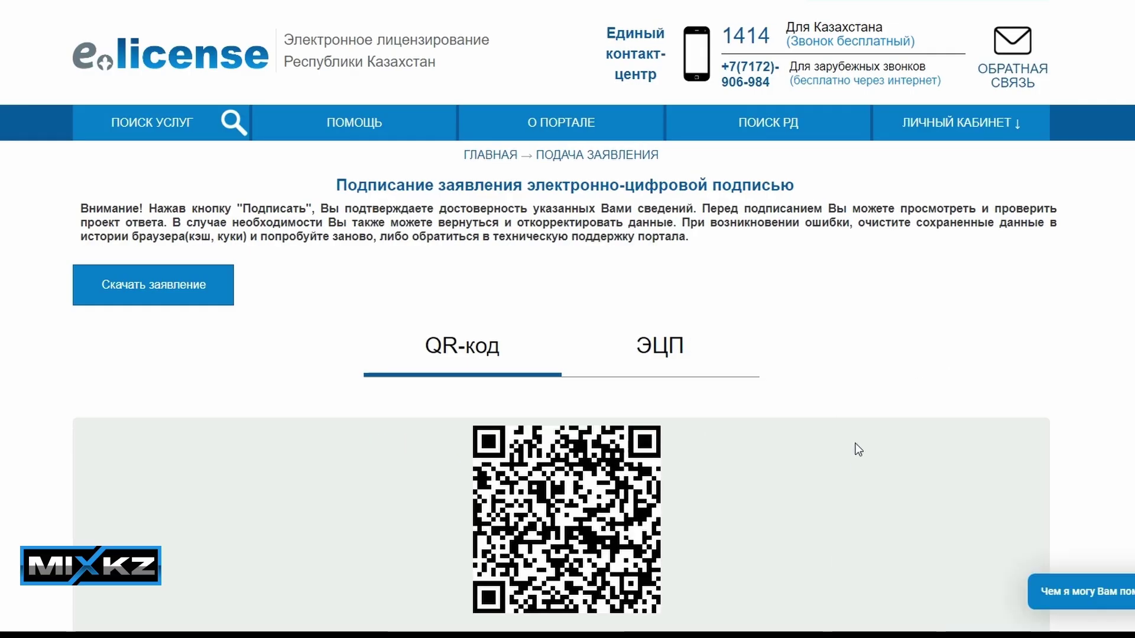
Step: Choose signing by «ЭЦП» and request a certificate from the file system
{"action": "scroll", "coordinate": [785, 455], "scroll_direction": "down", "scroll_amount": 3}
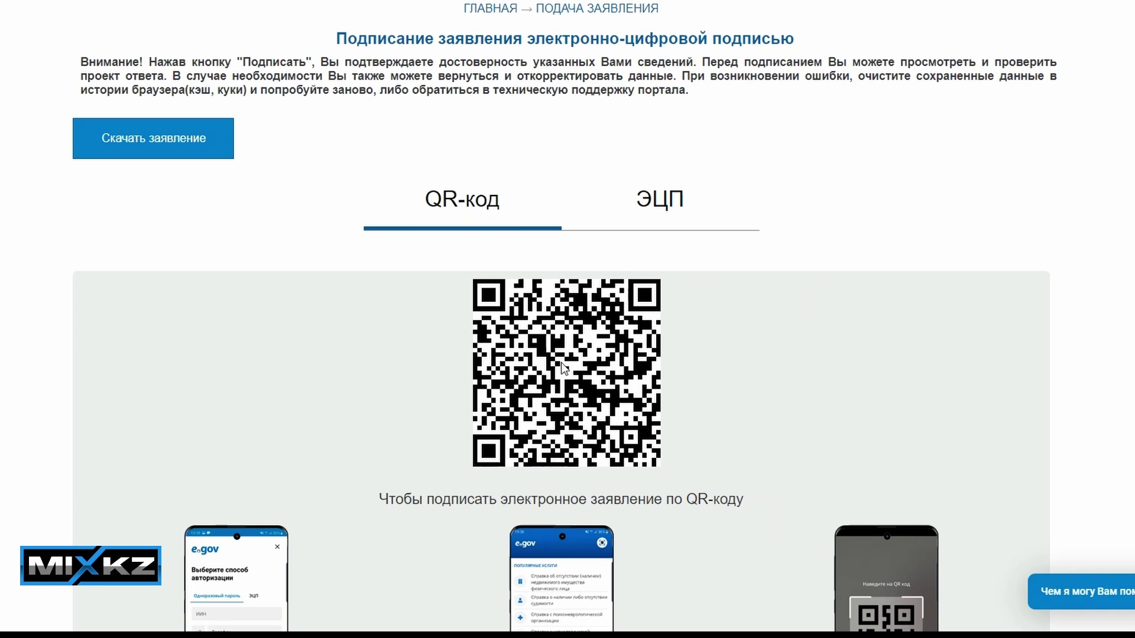
{"action": "left_click", "coordinate": [664, 204]}
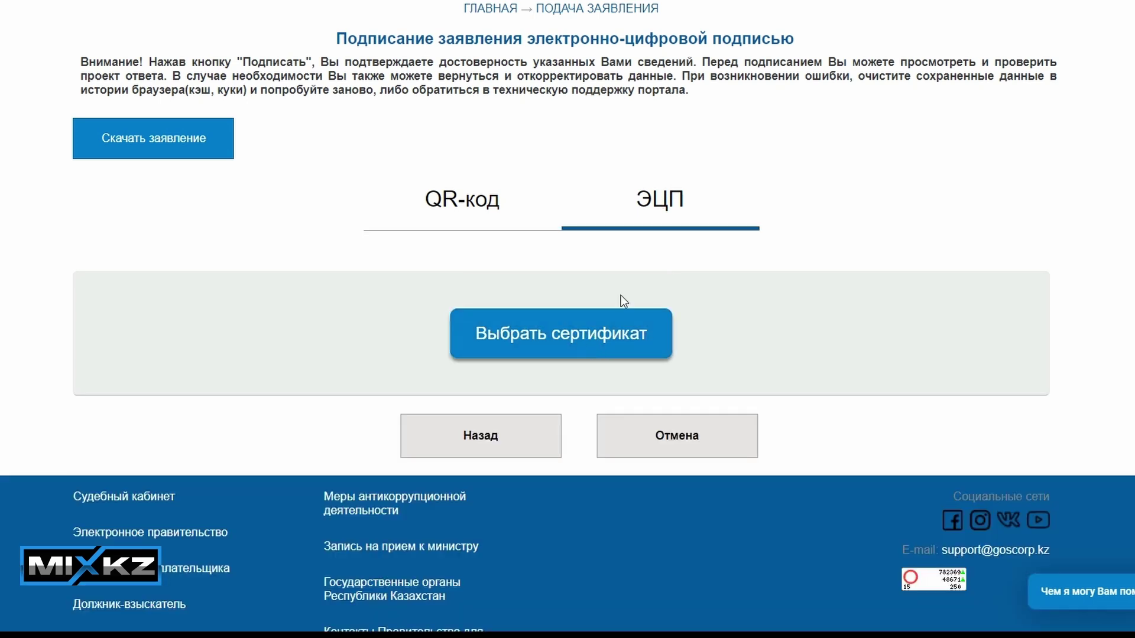
{"action": "left_click", "coordinate": [596, 335]}
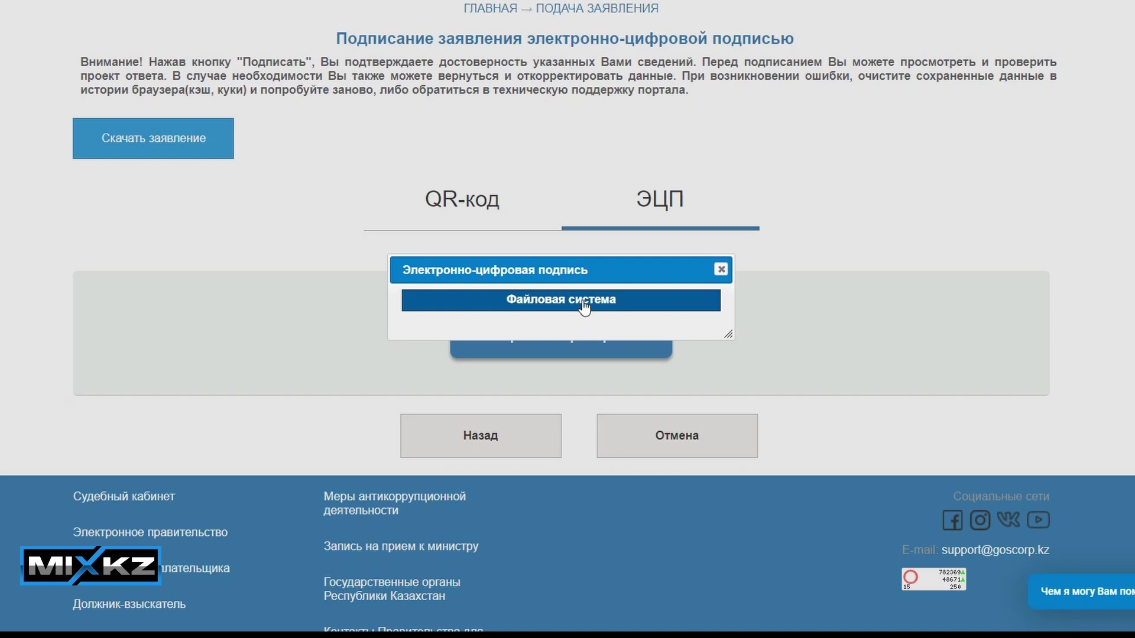
{"action": "left_click", "coordinate": [584, 306]}
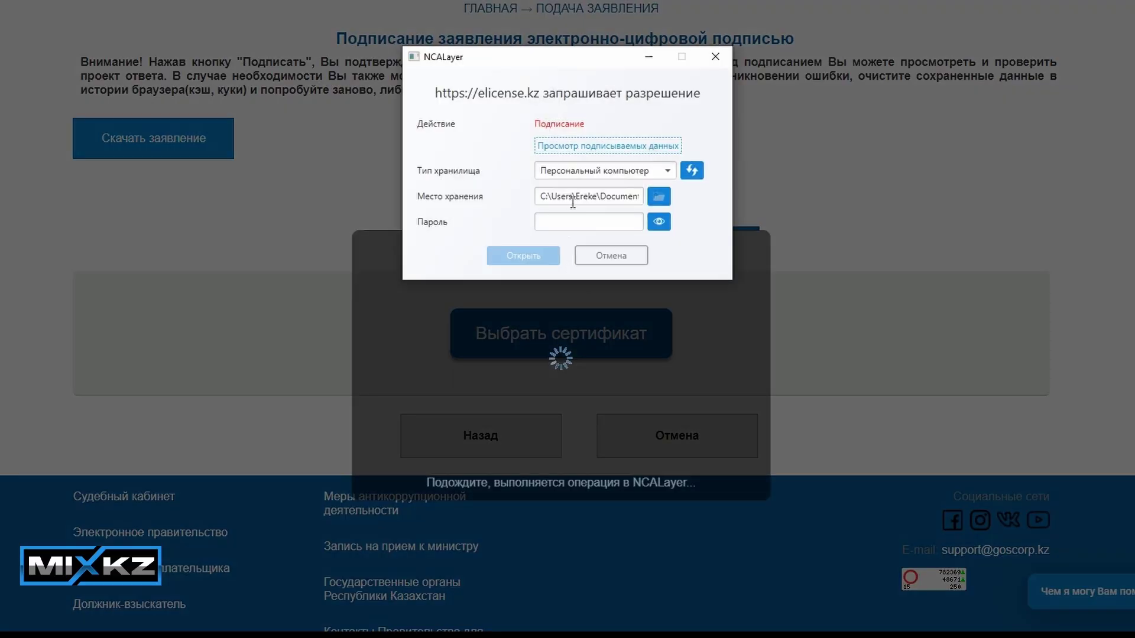
Step: Set the key storage location to the RSA256 .p12 key file in the er2023 documents folder
{"action": "left_click_drag", "start_coordinate": [547, 197], "coordinate": [640, 196]}
{"action": "left_click", "coordinate": [594, 197]}
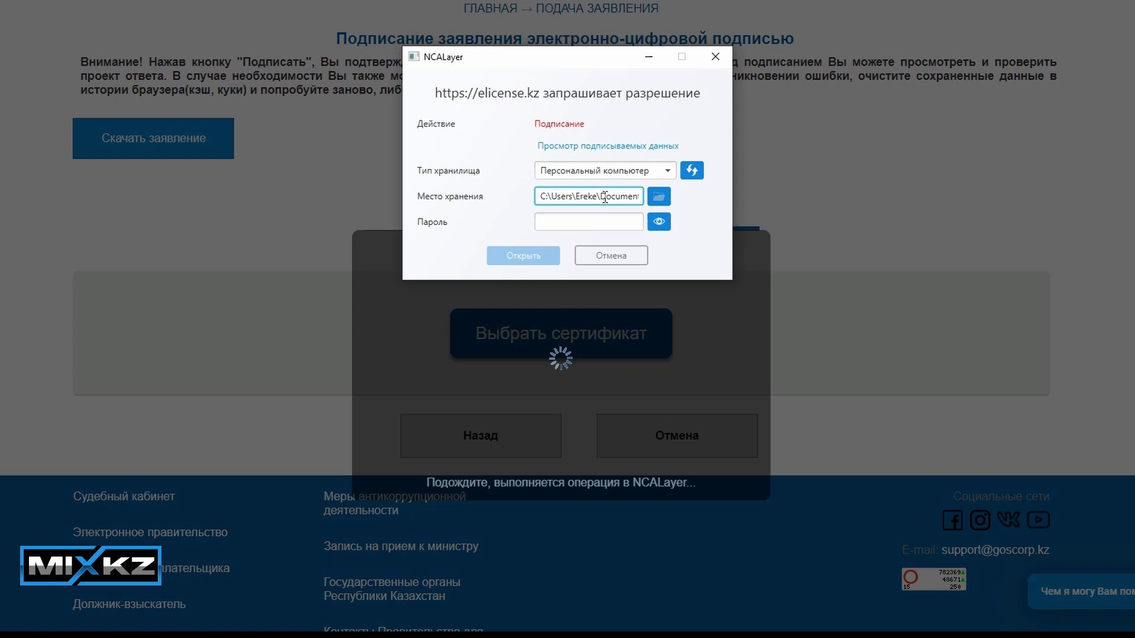
{"action": "left_click", "coordinate": [659, 196]}
{"action": "left_click", "coordinate": [666, 245]}
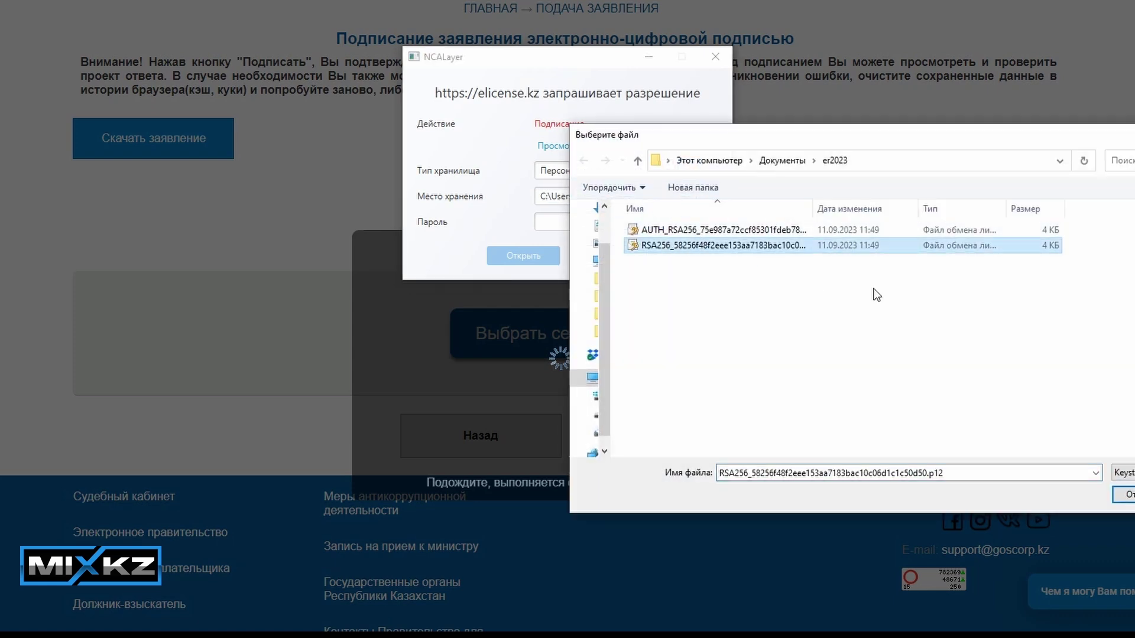
{"action": "left_click", "coordinate": [1124, 495]}
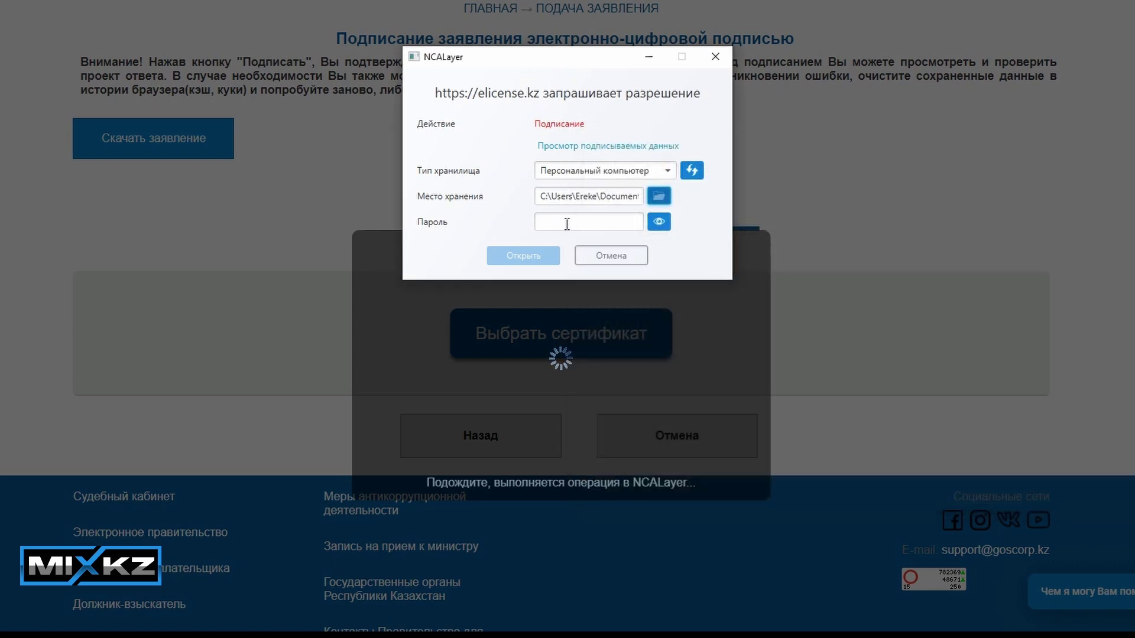
Step: Enter the key password, sign the application with the listed key, and dismiss the service quality survey
{"action": "left_click", "coordinate": [566, 224]}
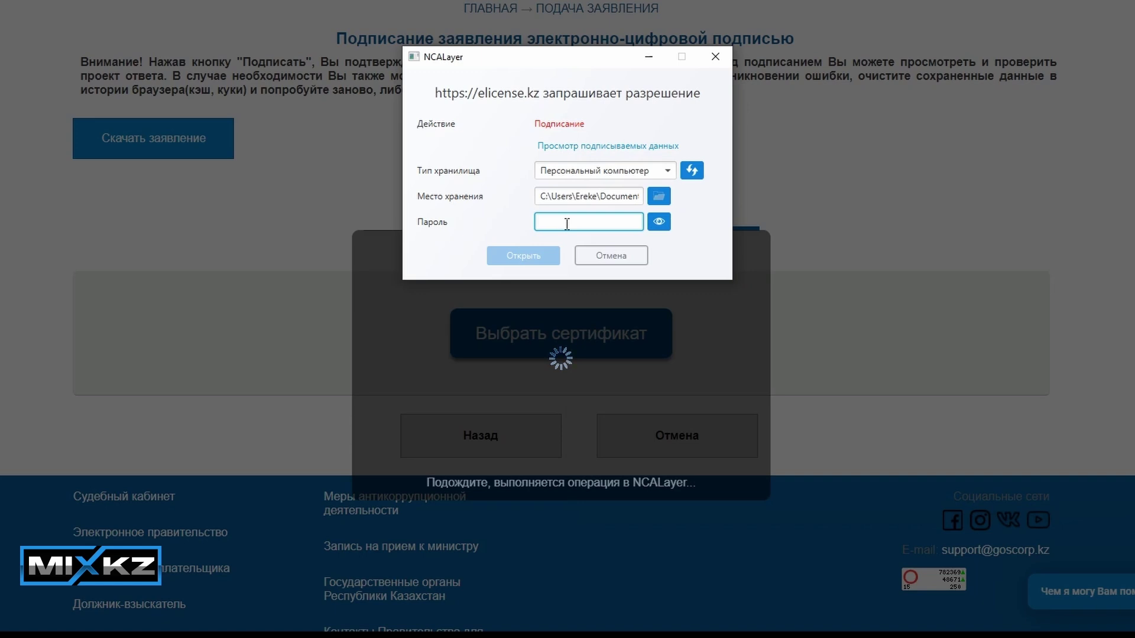
{"action": "type", "text": "•••••"}
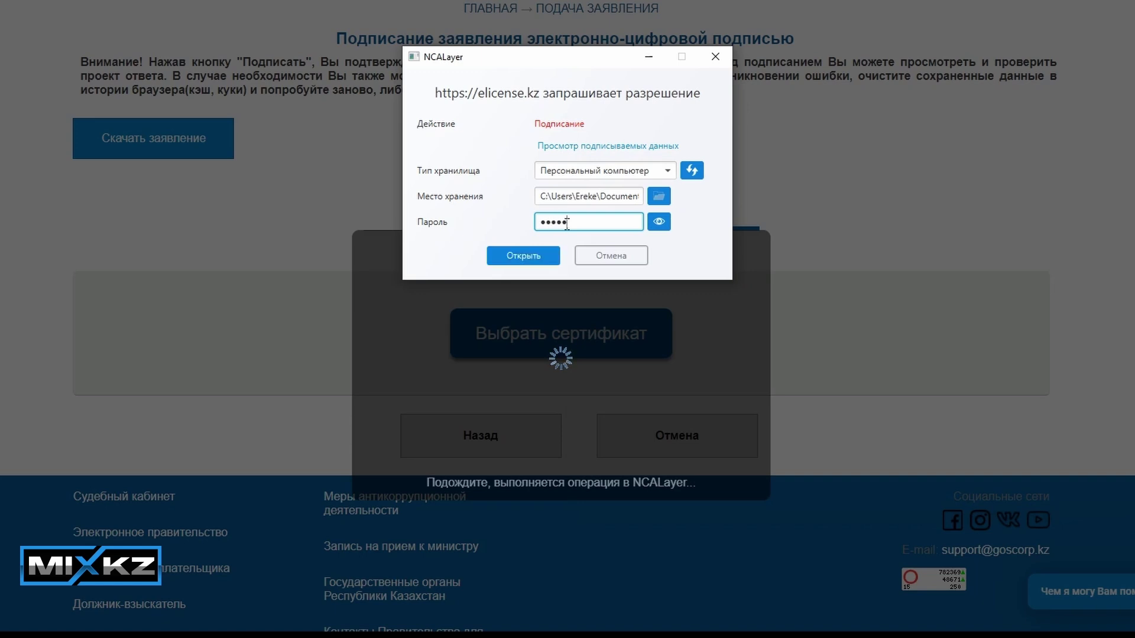
{"action": "left_click", "coordinate": [521, 254]}
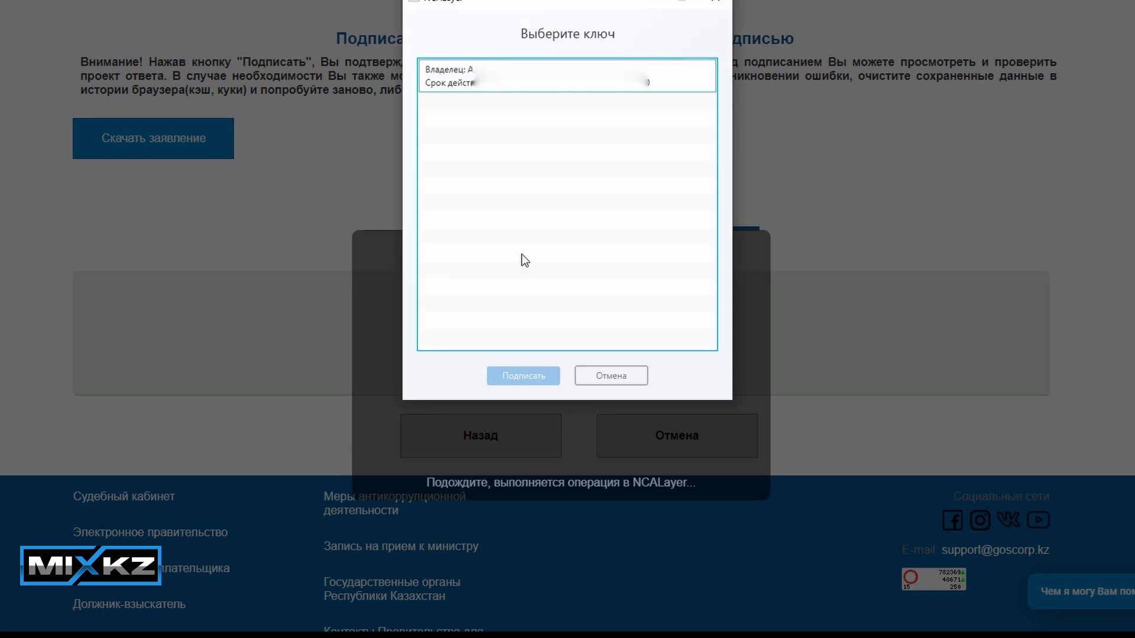
{"action": "left_click", "coordinate": [535, 377]}
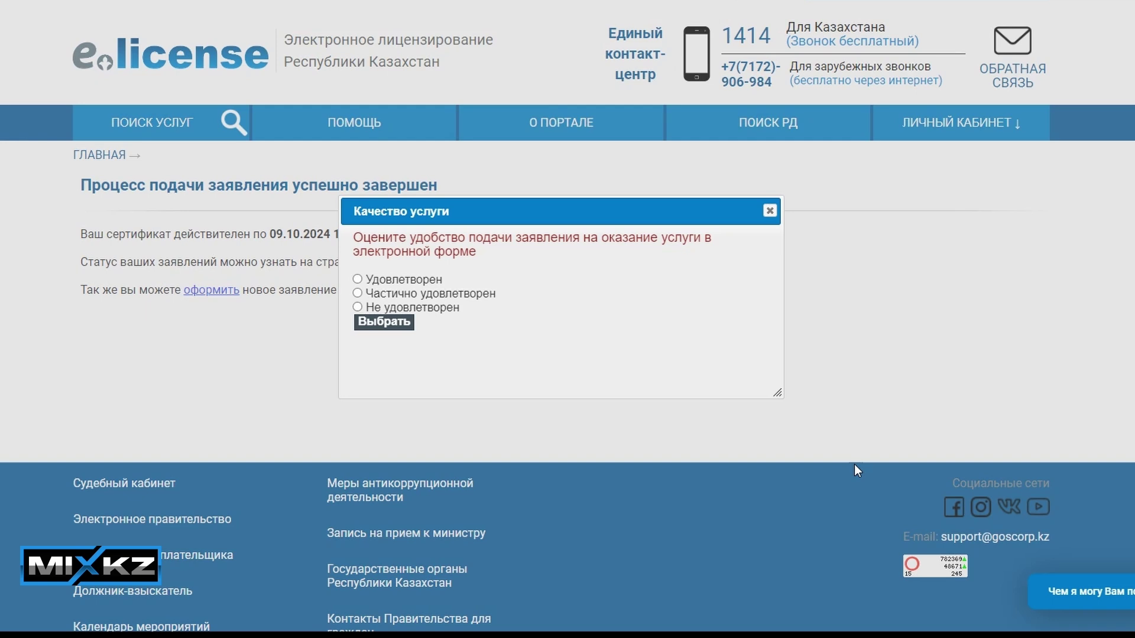
{"action": "left_click", "coordinate": [770, 211]}
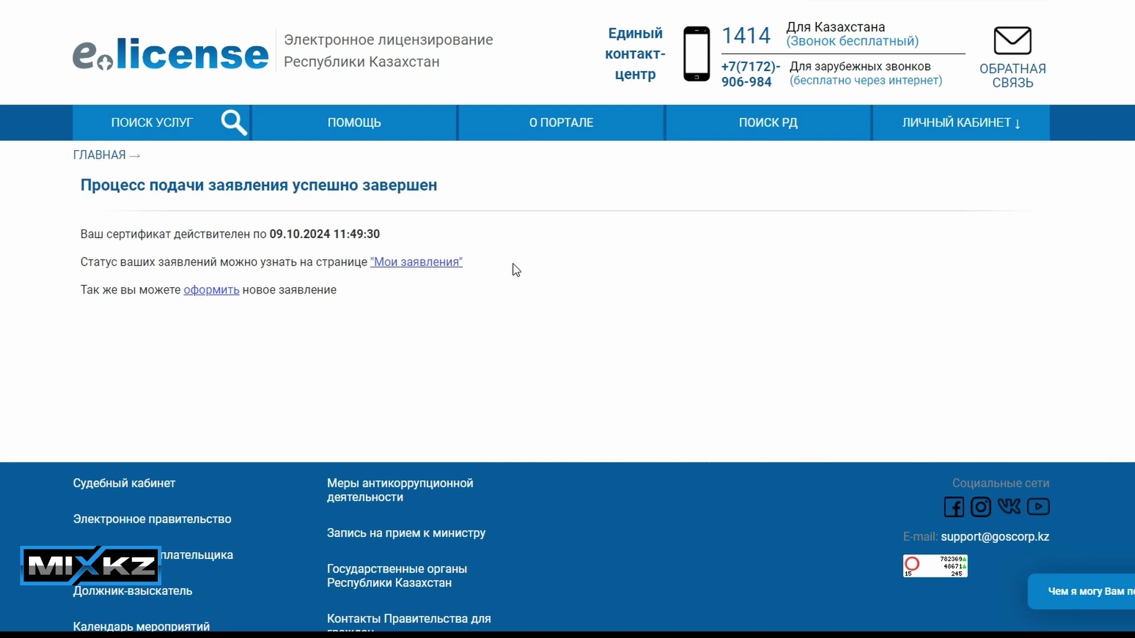
Step: Open «Мои заявления» in the personal account and examine the activity type and date of the first listed application
{"action": "mouse_move", "coordinate": [946, 125]}
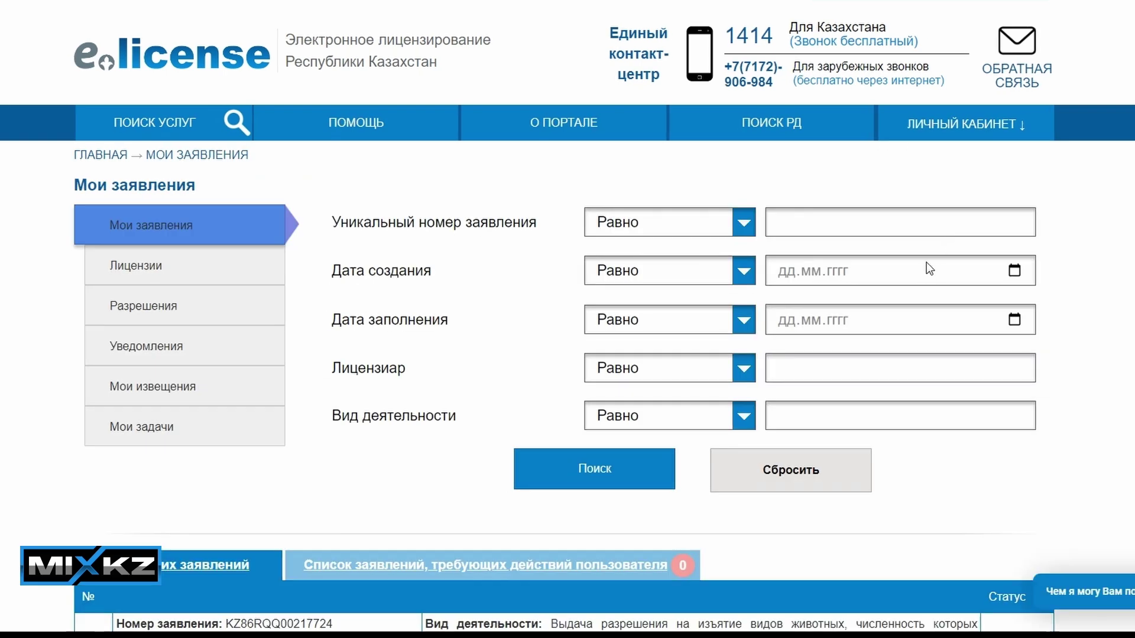
{"action": "scroll", "coordinate": [927, 261], "scroll_direction": "down", "scroll_amount": 5}
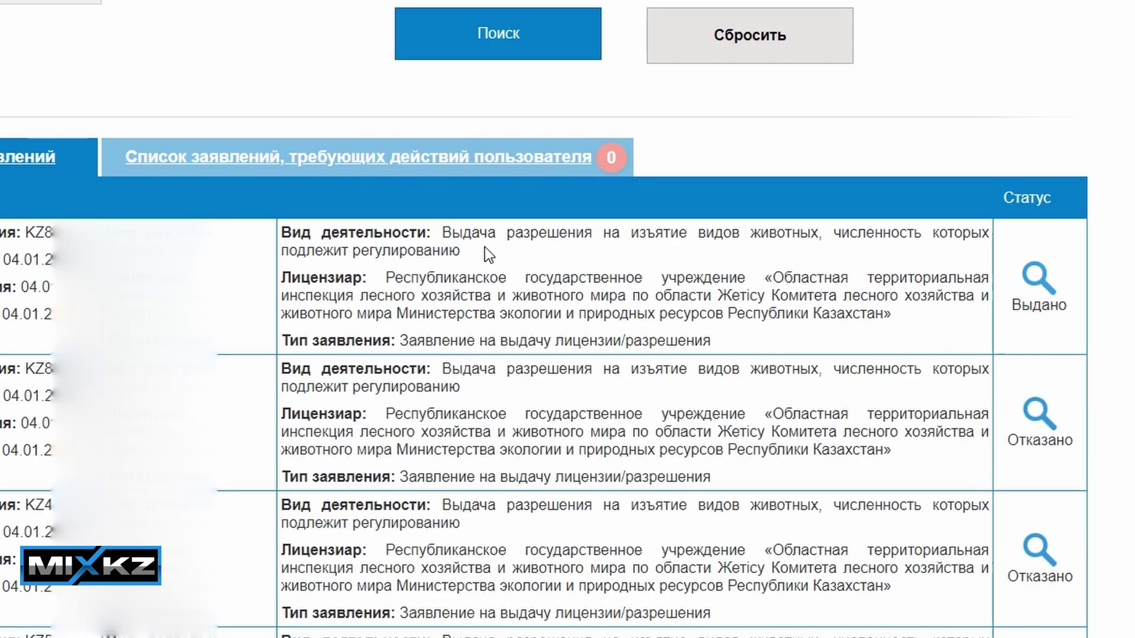
{"action": "left_click_drag", "start_coordinate": [473, 227], "coordinate": [517, 244]}
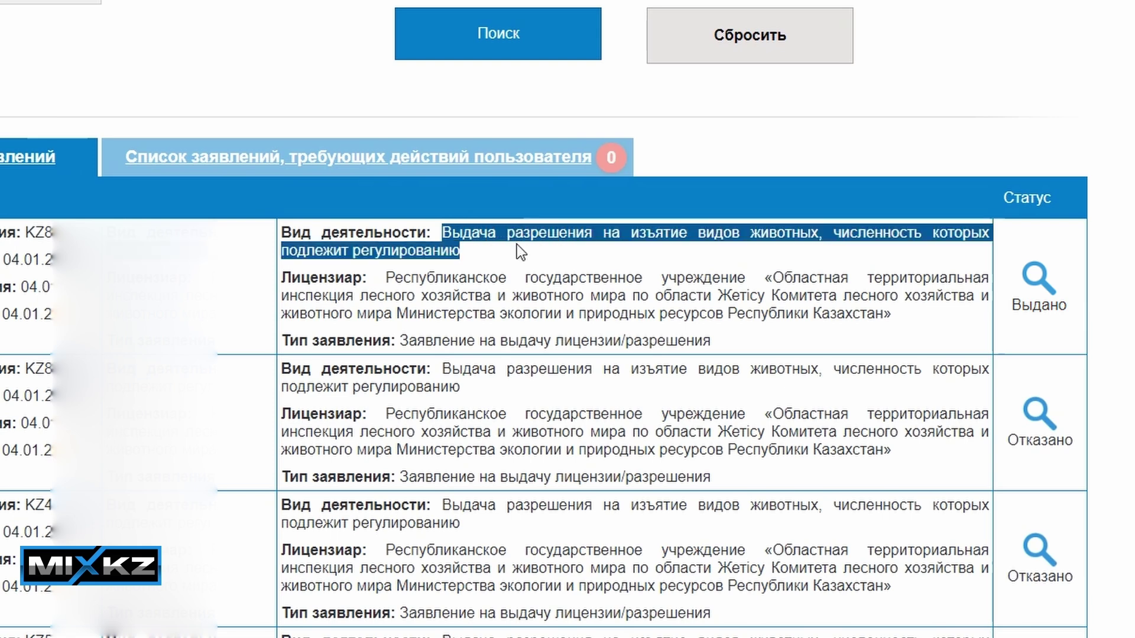
{"action": "left_click", "coordinate": [526, 250]}
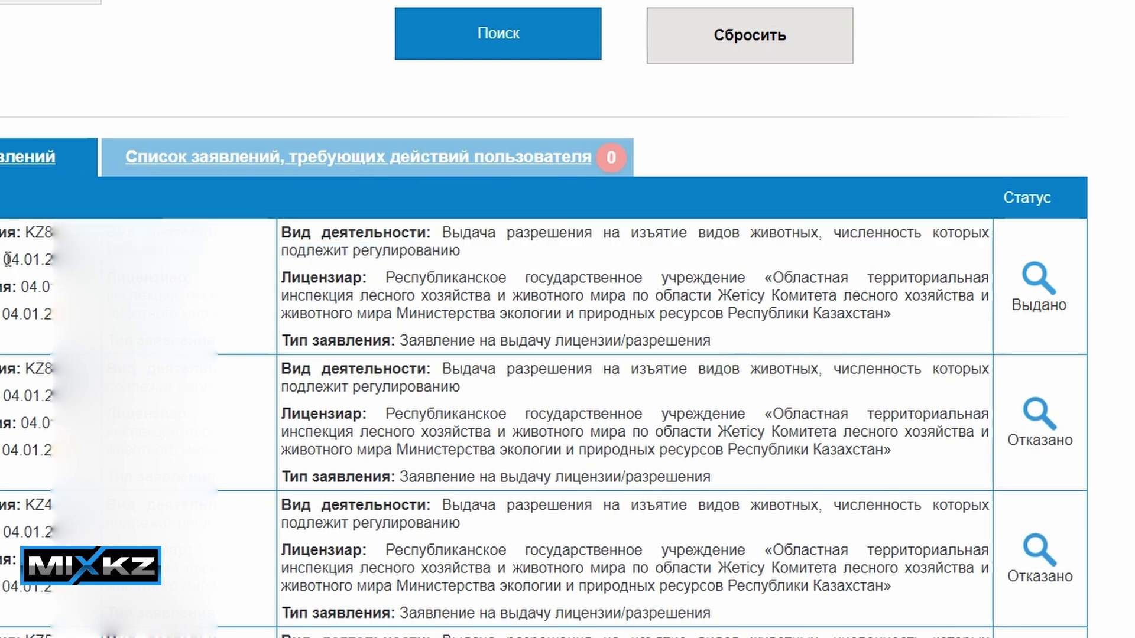
{"action": "left_click_drag", "start_coordinate": [3, 259], "coordinate": [77, 261]}
{"action": "left_click", "coordinate": [334, 269]}
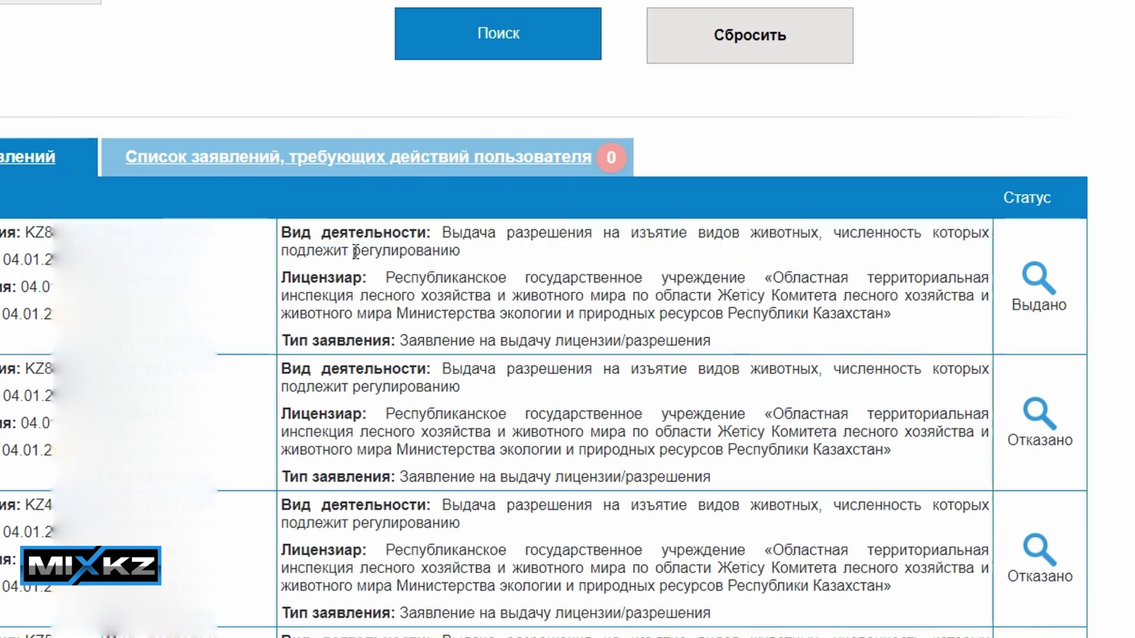